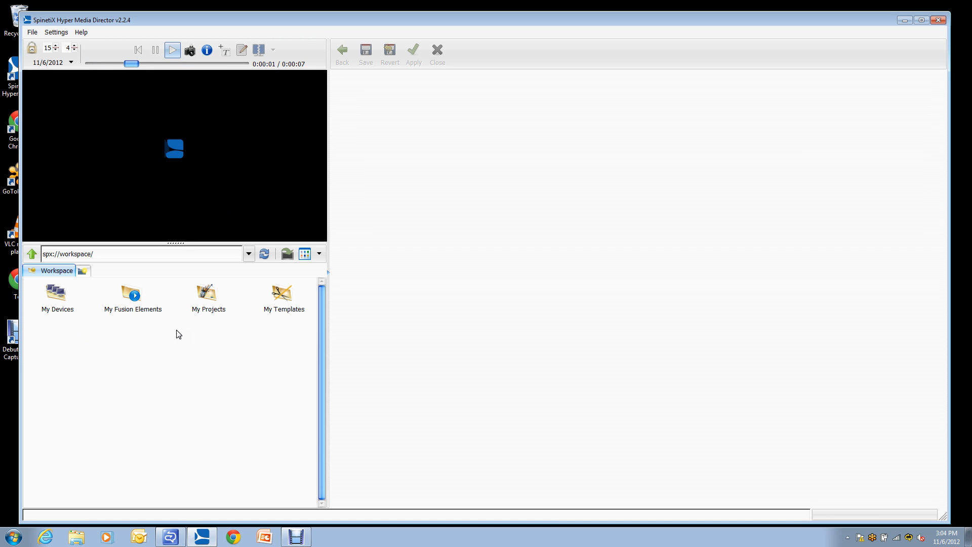
Step: Create a project named New Project in My Projects with format 16:9 and target HMP200
{"action": "double_click", "coordinate": [206, 295]}
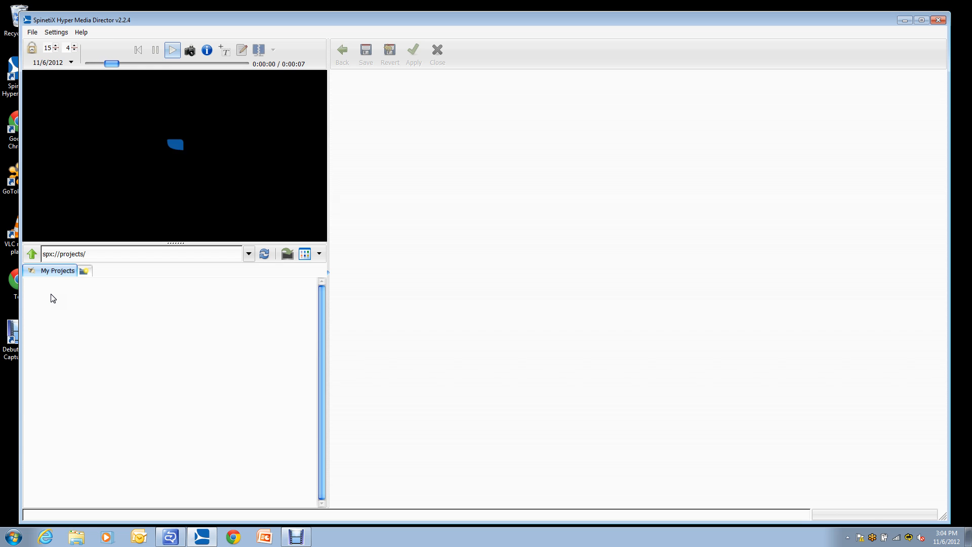
{"action": "right_click", "coordinate": [51, 294]}
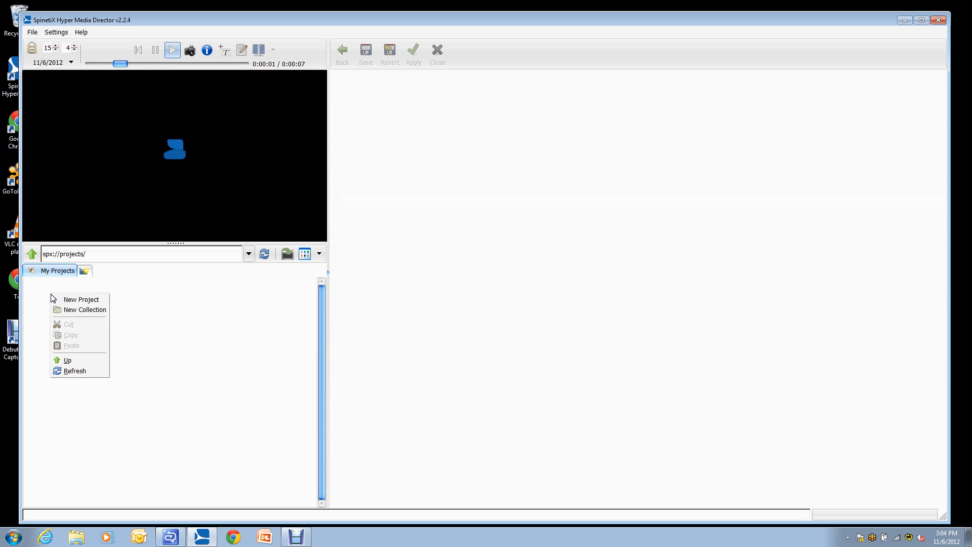
{"action": "left_click", "coordinate": [85, 299]}
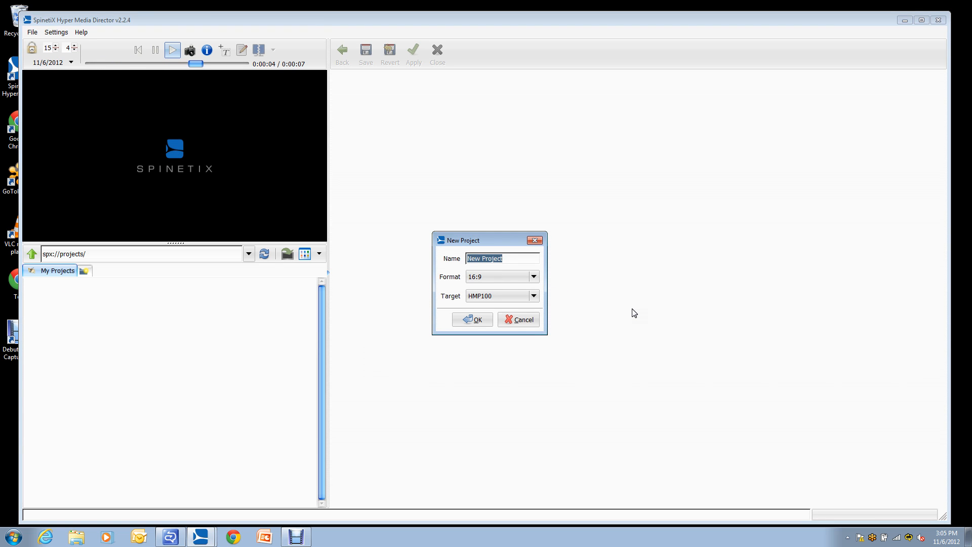
{"action": "left_click", "coordinate": [534, 280]}
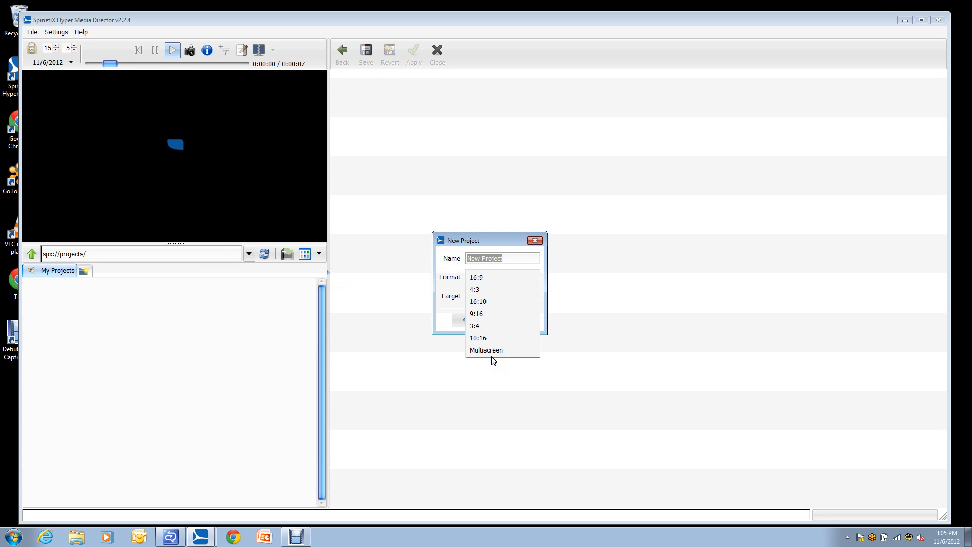
{"action": "left_click", "coordinate": [476, 277]}
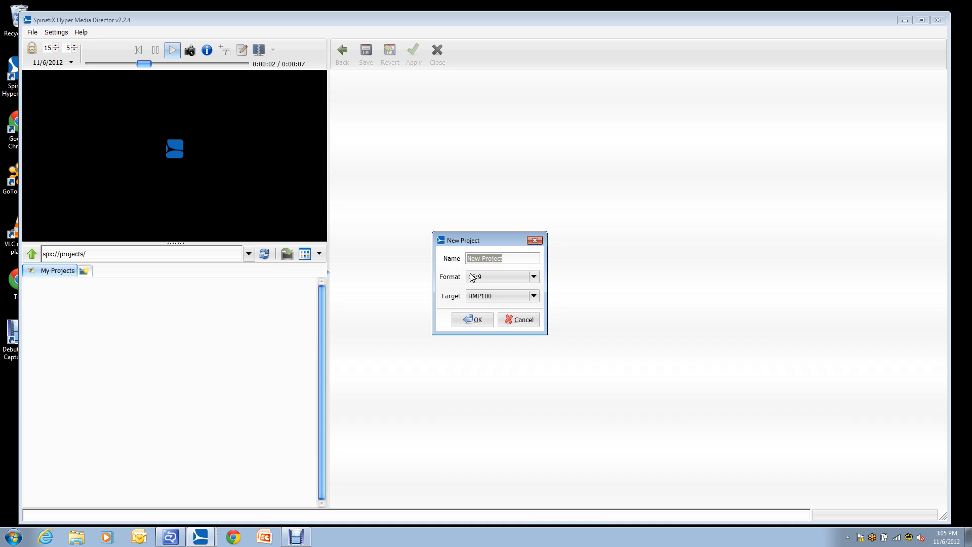
{"action": "left_click", "coordinate": [534, 295]}
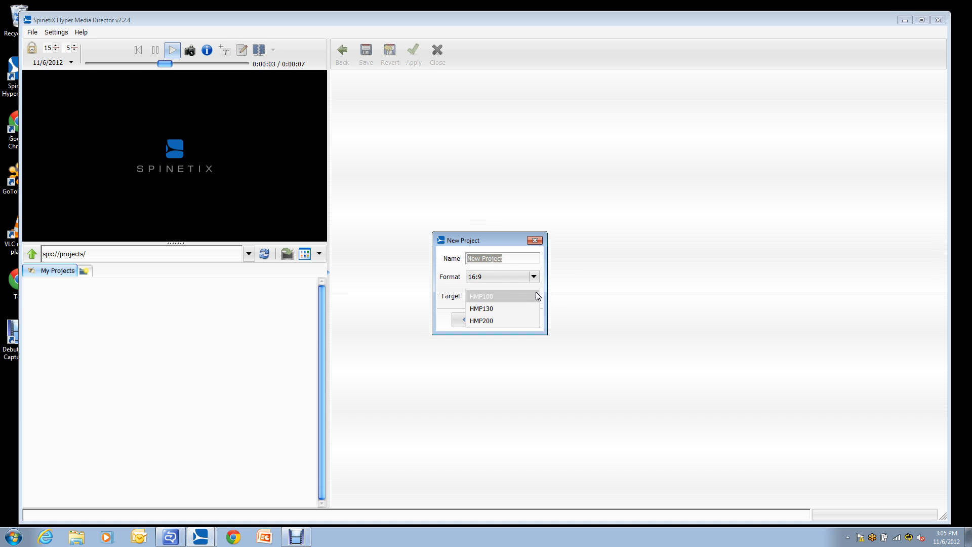
{"action": "left_click", "coordinate": [484, 320]}
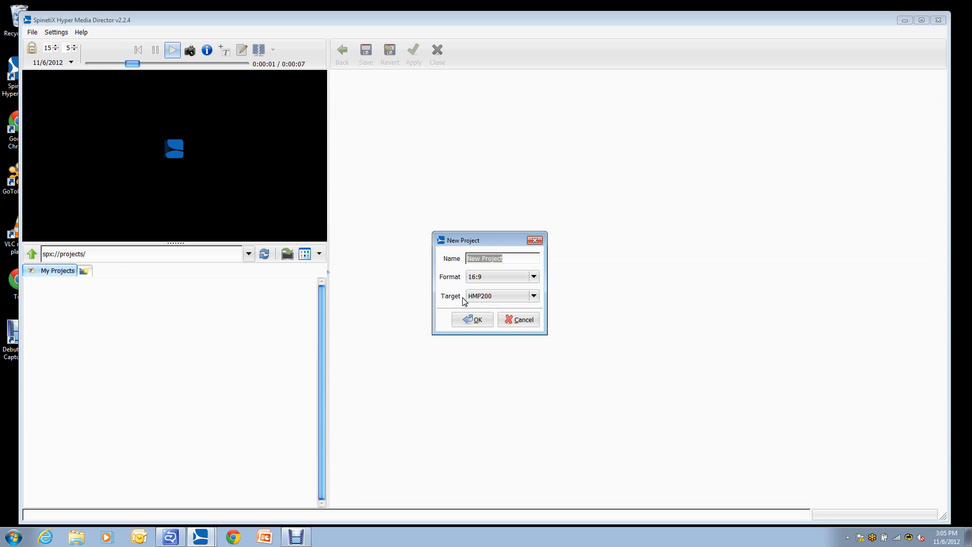
{"action": "left_click", "coordinate": [476, 320]}
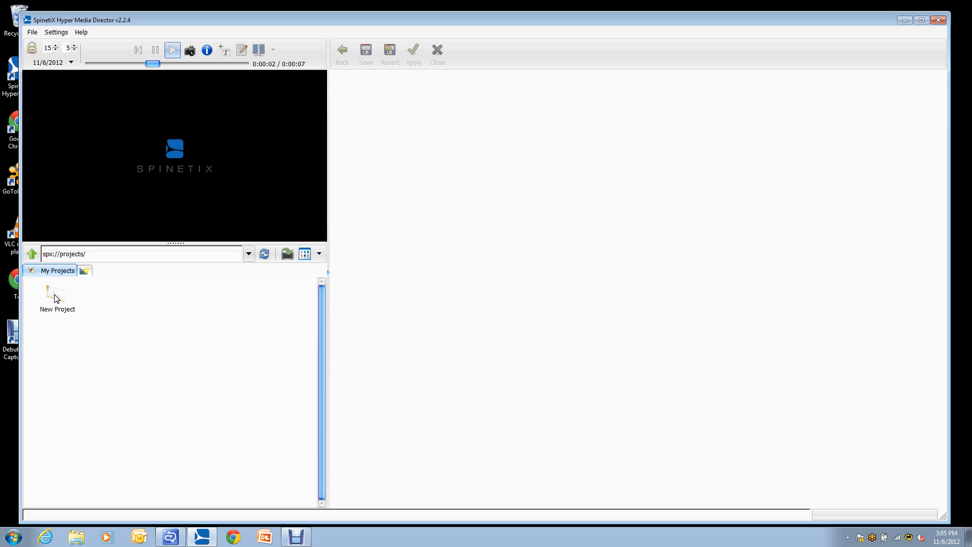
Step: Open index.svg from New Project, delete its placeholder text layer and save the document
{"action": "double_click", "coordinate": [56, 298]}
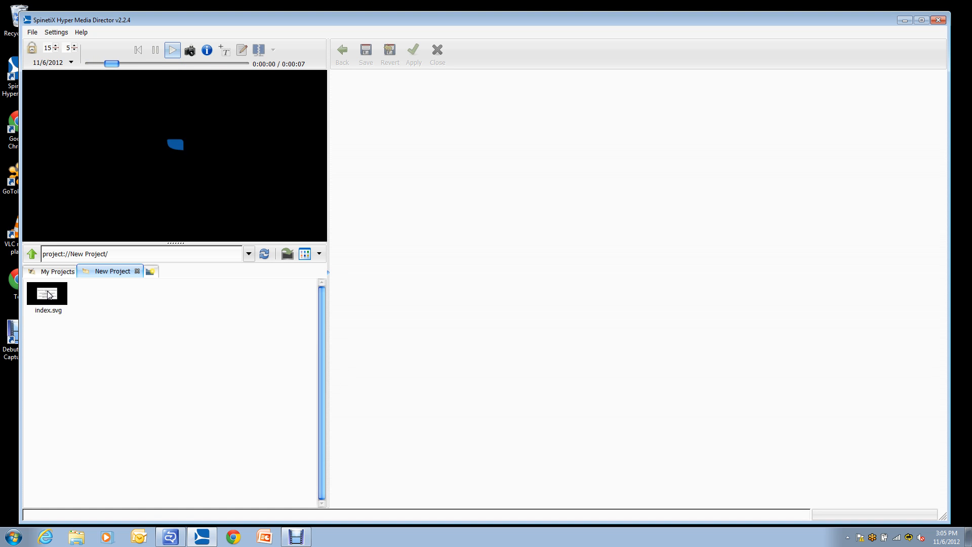
{"action": "double_click", "coordinate": [49, 295]}
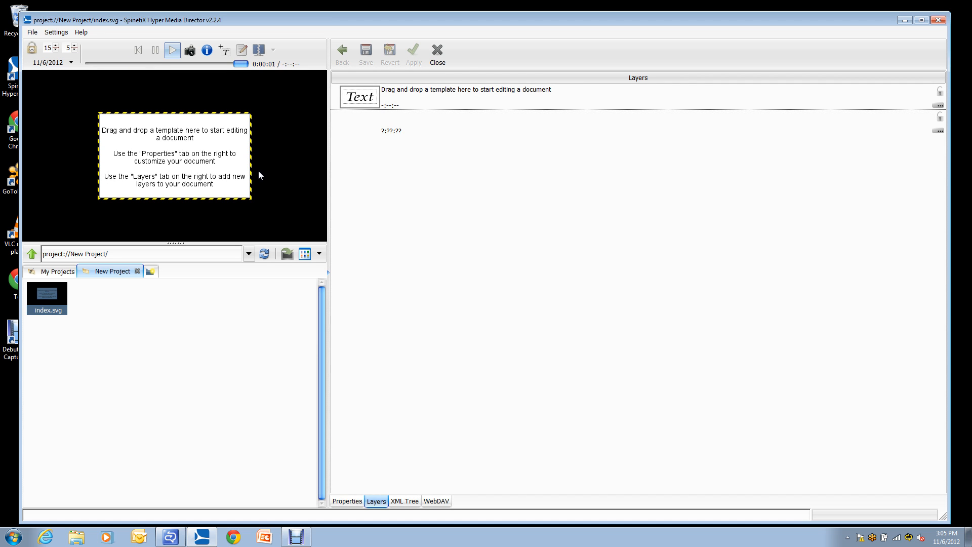
{"action": "left_click", "coordinate": [254, 171]}
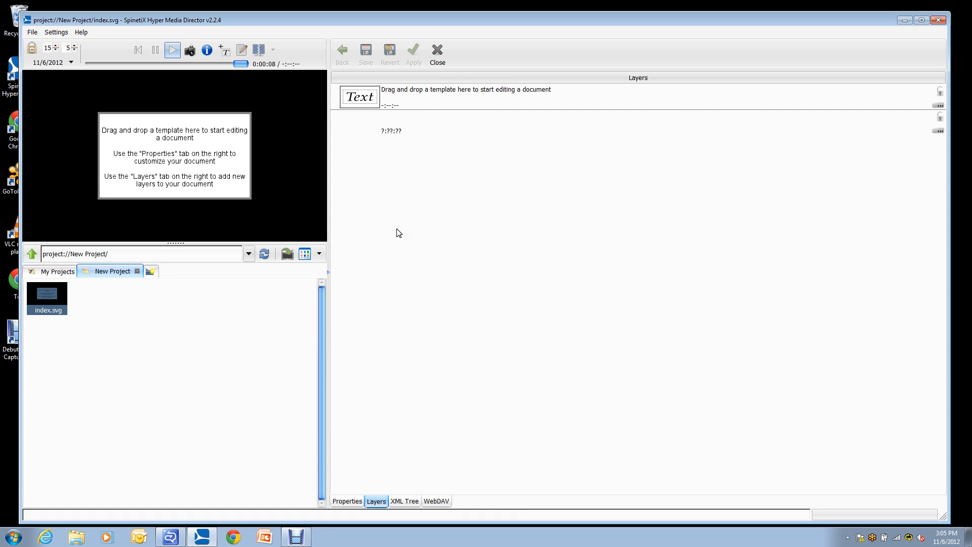
{"action": "right_click", "coordinate": [373, 94]}
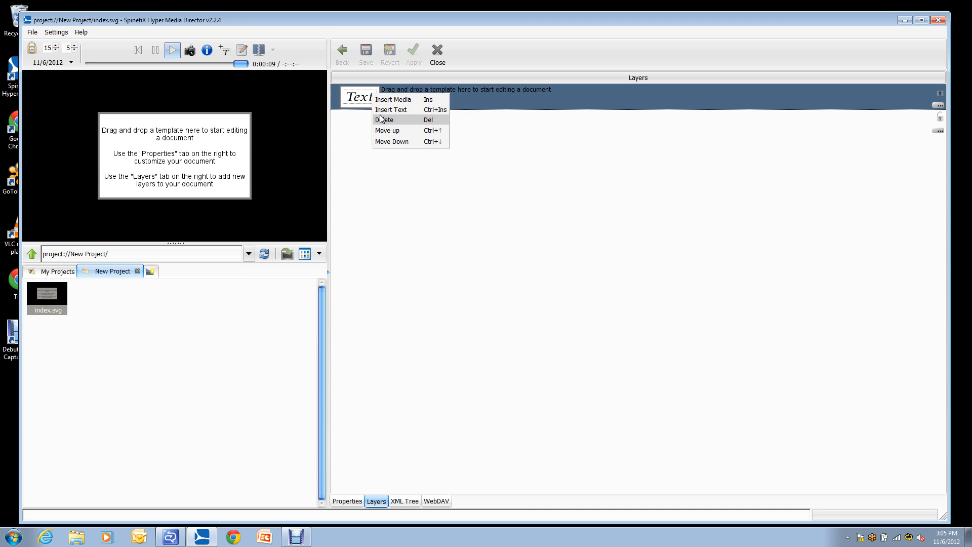
{"action": "left_click", "coordinate": [383, 120]}
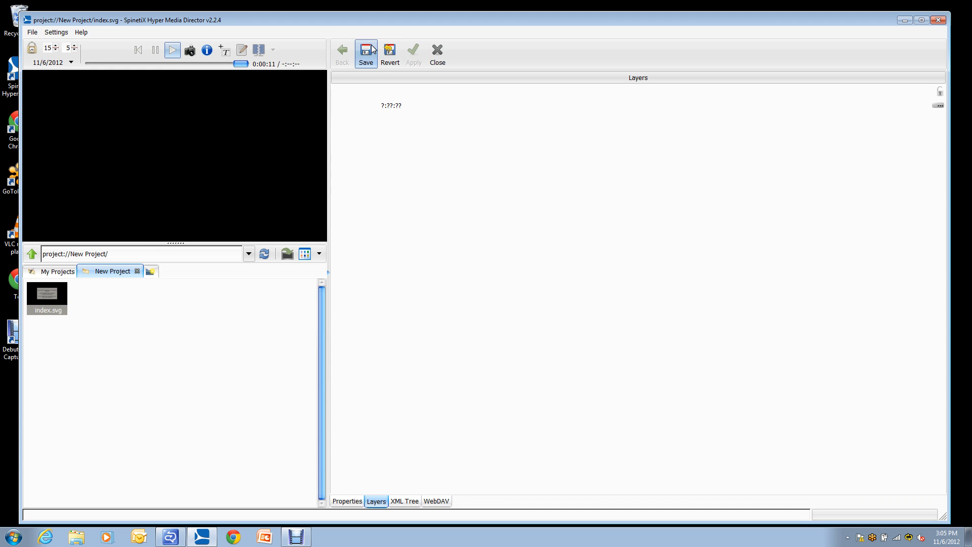
Step: Open the 16_9 folder of the Backgrounds templates in a new browser tab
{"action": "left_click", "coordinate": [152, 273]}
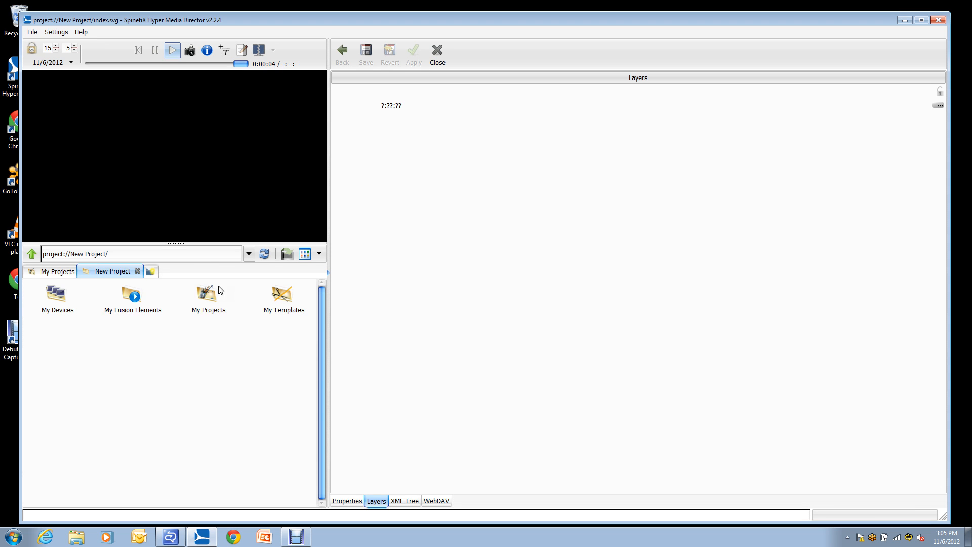
{"action": "double_click", "coordinate": [281, 296]}
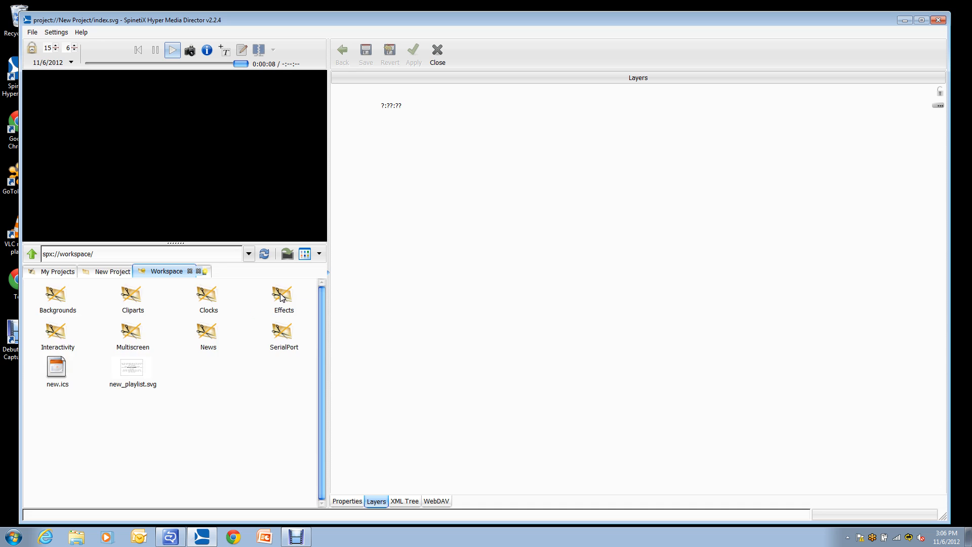
{"action": "double_click", "coordinate": [56, 293]}
{"action": "right_click", "coordinate": [56, 293]}
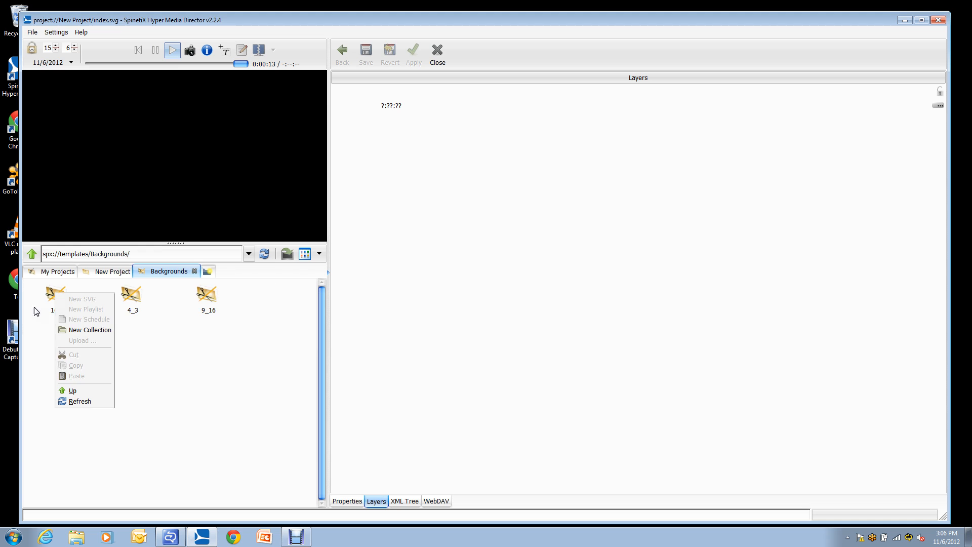
{"action": "left_click", "coordinate": [40, 334]}
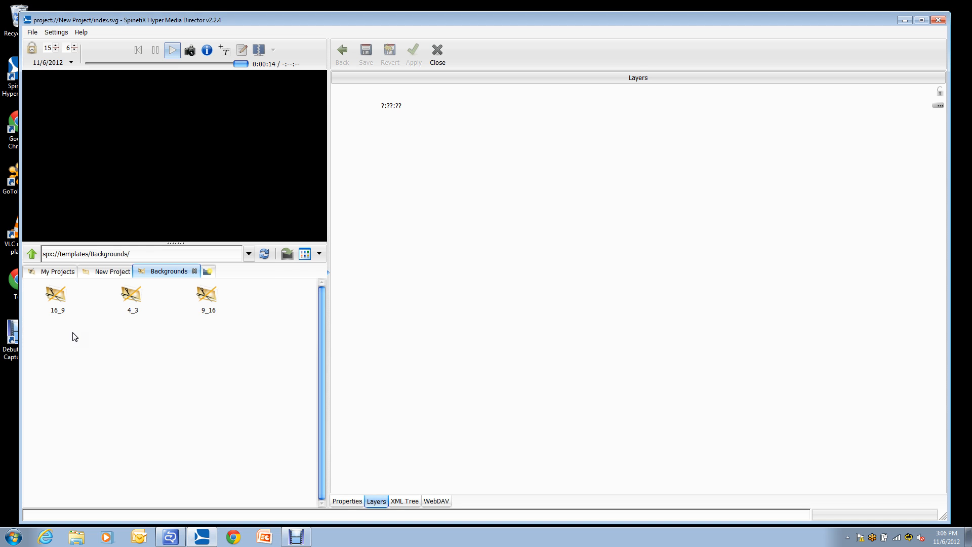
{"action": "double_click", "coordinate": [59, 297]}
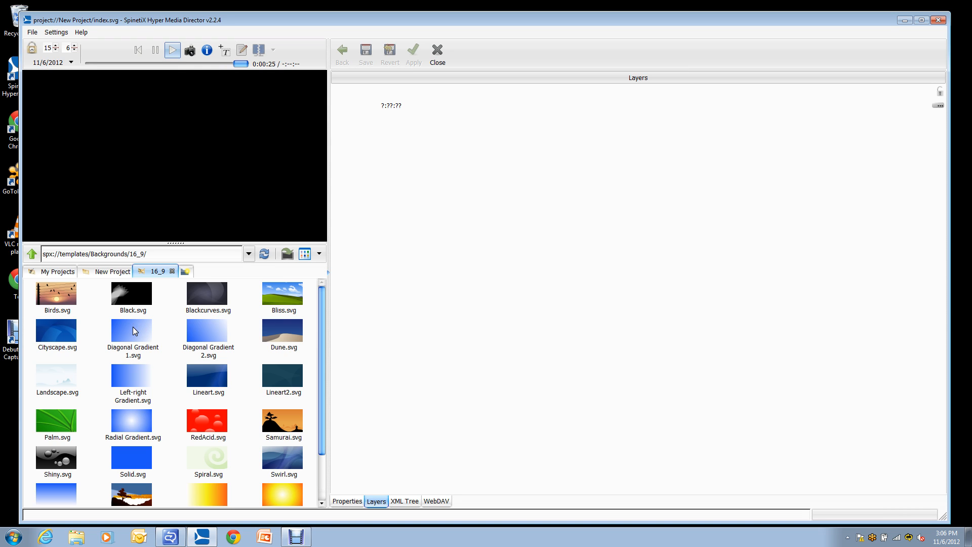
Step: Copy the Diagonal Gradient 1.svg background template into New Project
{"action": "left_click", "coordinate": [136, 330]}
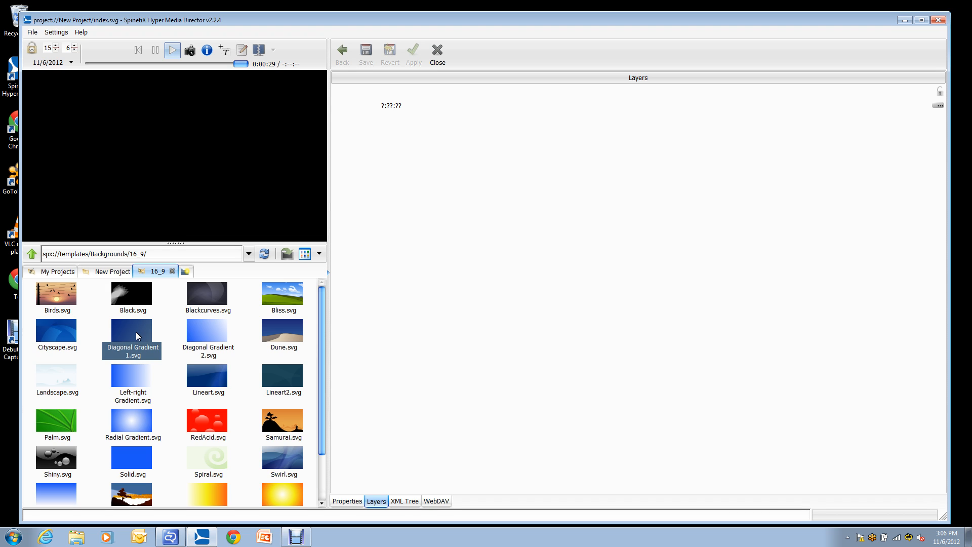
{"action": "left_click_drag", "start_coordinate": [135, 329], "coordinate": [111, 270]}
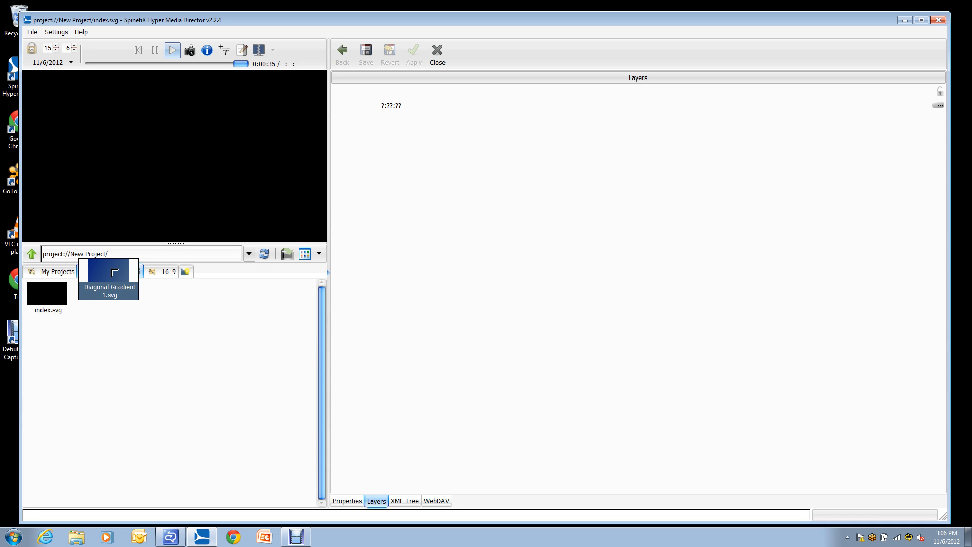
{"action": "left_click_drag", "start_coordinate": [115, 273], "coordinate": [121, 303]}
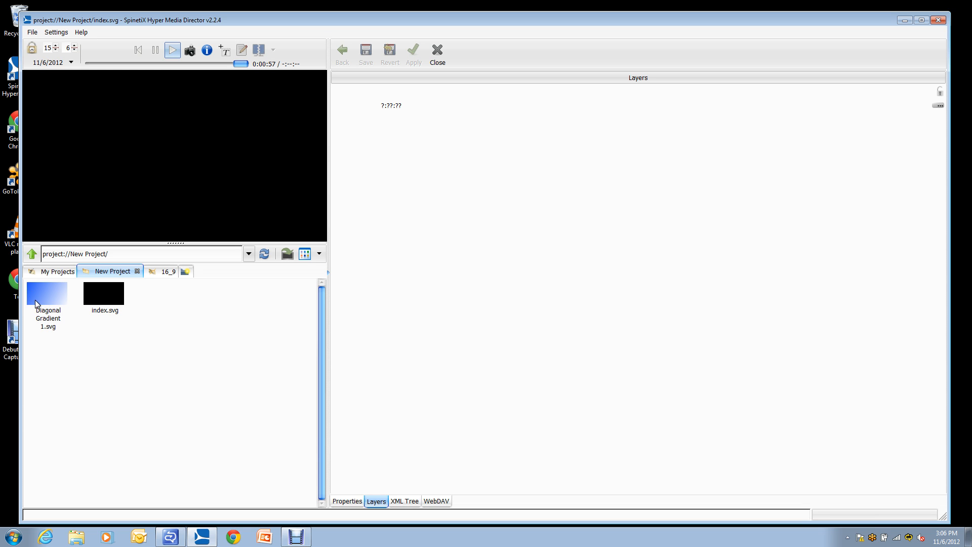
Step: Add Diagonal Gradient 1.svg from the project as a layer of index.svg and make it full screen
{"action": "left_click_drag", "start_coordinate": [43, 296], "coordinate": [180, 154]}
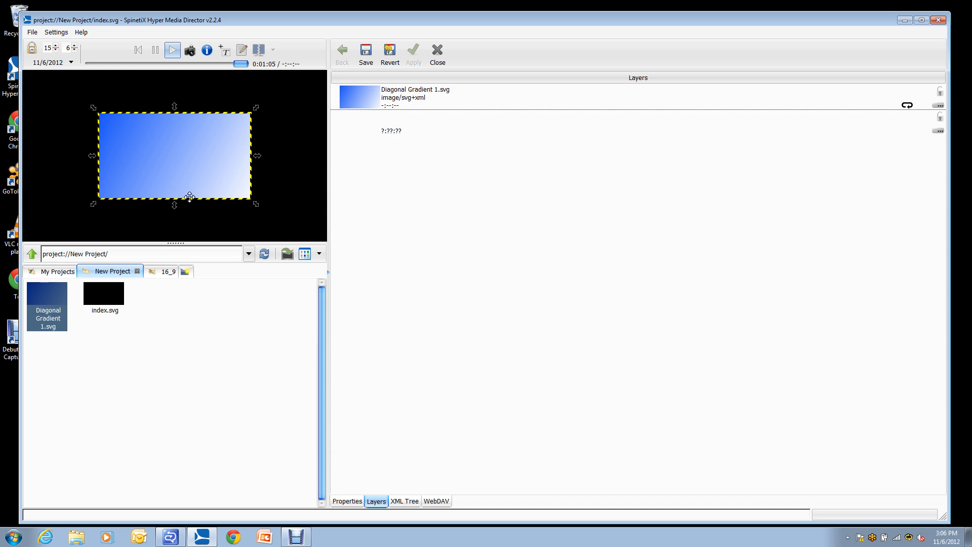
{"action": "right_click", "coordinate": [172, 153]}
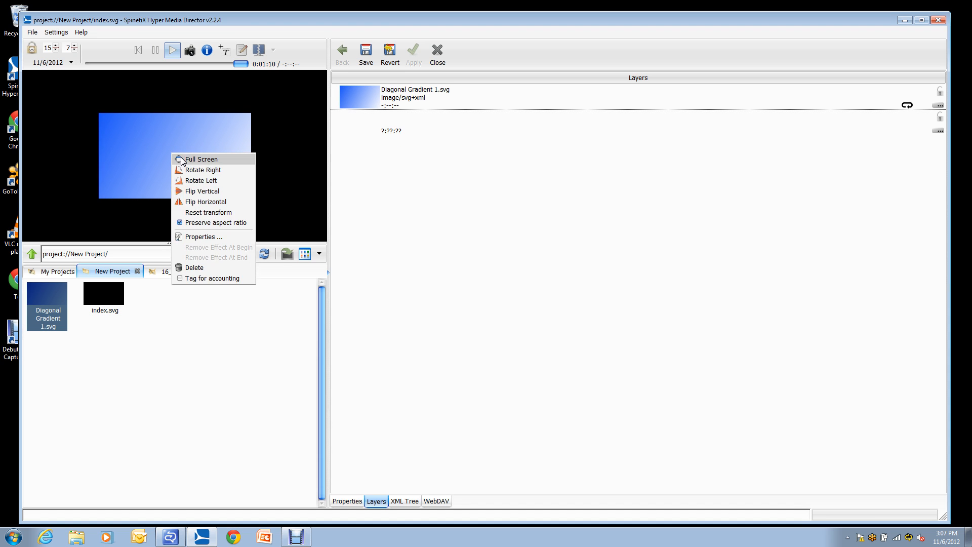
{"action": "left_click", "coordinate": [184, 159]}
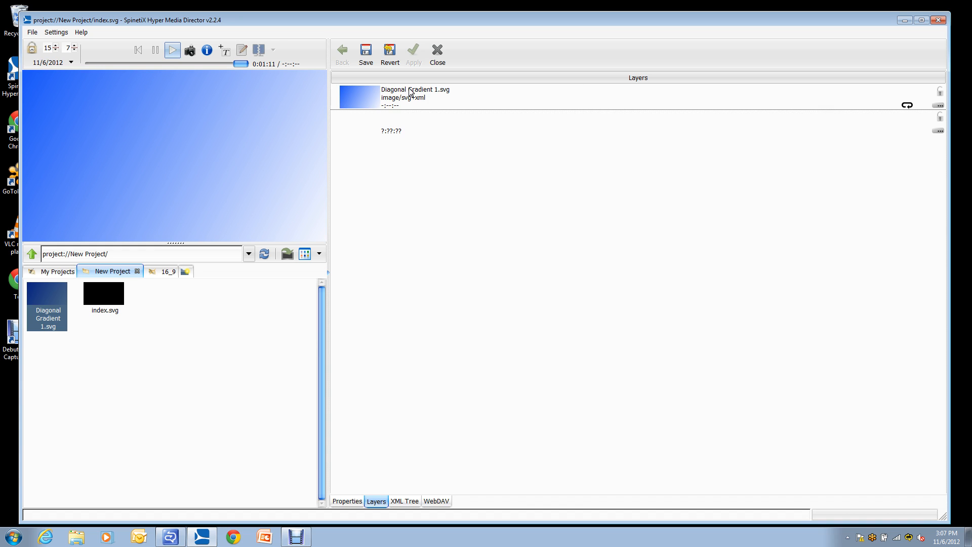
Step: Set the gradient layer's top-left color to #DBDDD7 by sampling light grey with the eyedropper, and save the change
{"action": "double_click", "coordinate": [384, 99]}
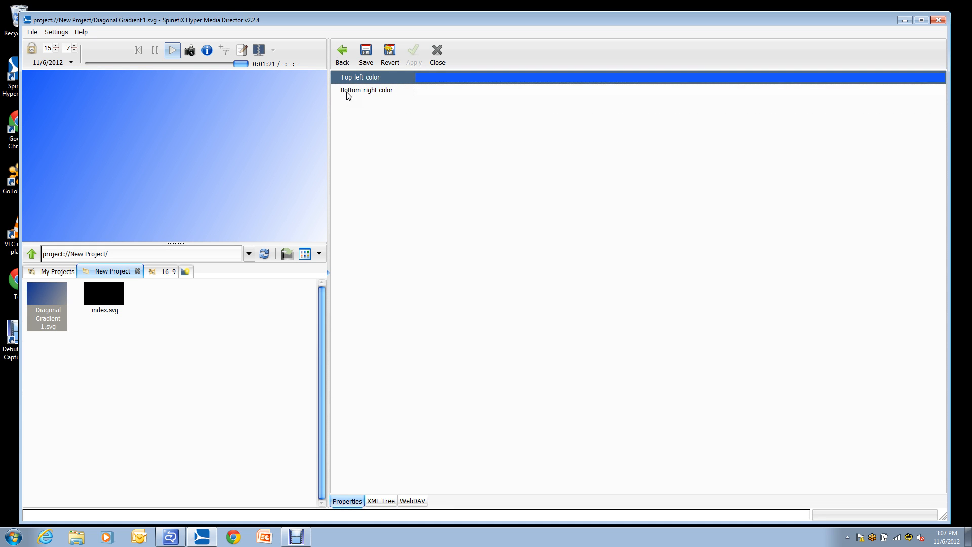
{"action": "left_click", "coordinate": [444, 81]}
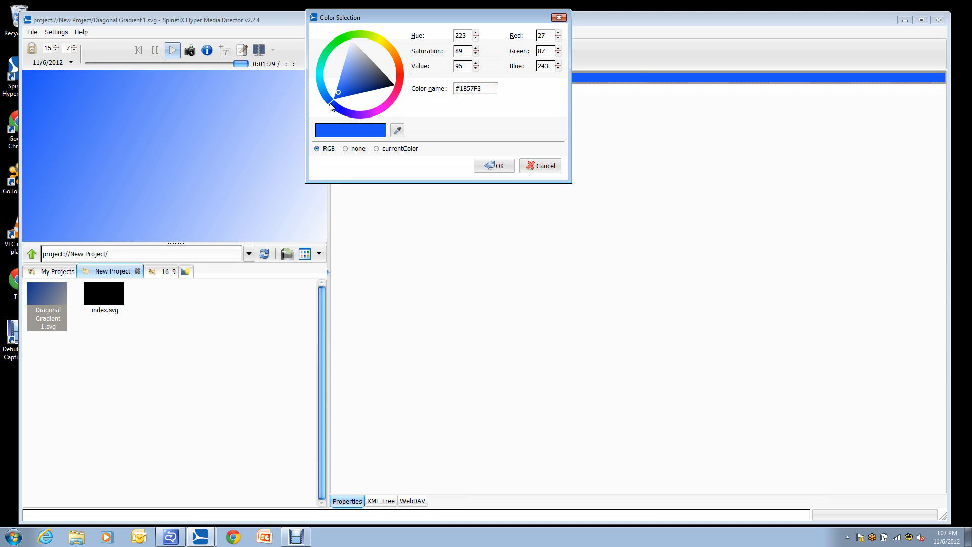
{"action": "mouse_move", "coordinate": [333, 102]}
{"action": "left_mouse_down"}
{"action": "mouse_move", "coordinate": [320, 81]}
{"action": "mouse_move", "coordinate": [338, 39]}
{"action": "mouse_move", "coordinate": [396, 54]}
{"action": "mouse_move", "coordinate": [403, 83]}
{"action": "mouse_move", "coordinate": [377, 111]}
{"action": "mouse_move", "coordinate": [329, 109]}
{"action": "mouse_move", "coordinate": [395, 99]}
{"action": "mouse_move", "coordinate": [390, 79]}
{"action": "mouse_move", "coordinate": [347, 92]}
{"action": "mouse_move", "coordinate": [341, 52]}
{"action": "mouse_move", "coordinate": [339, 89]}
{"action": "mouse_move", "coordinate": [338, 77]}
{"action": "left_mouse_up"}
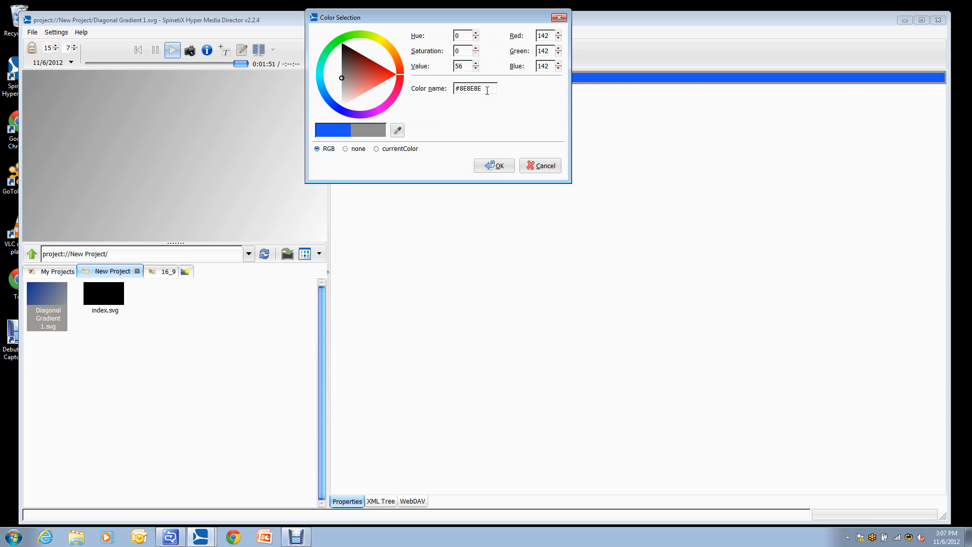
{"action": "mouse_move", "coordinate": [483, 90]}
{"action": "left_mouse_down"}
{"action": "mouse_move", "coordinate": [463, 90]}
{"action": "mouse_move", "coordinate": [480, 88]}
{"action": "left_mouse_up"}
{"action": "left_click", "coordinate": [401, 134]}
{"action": "left_click", "coordinate": [171, 49]}
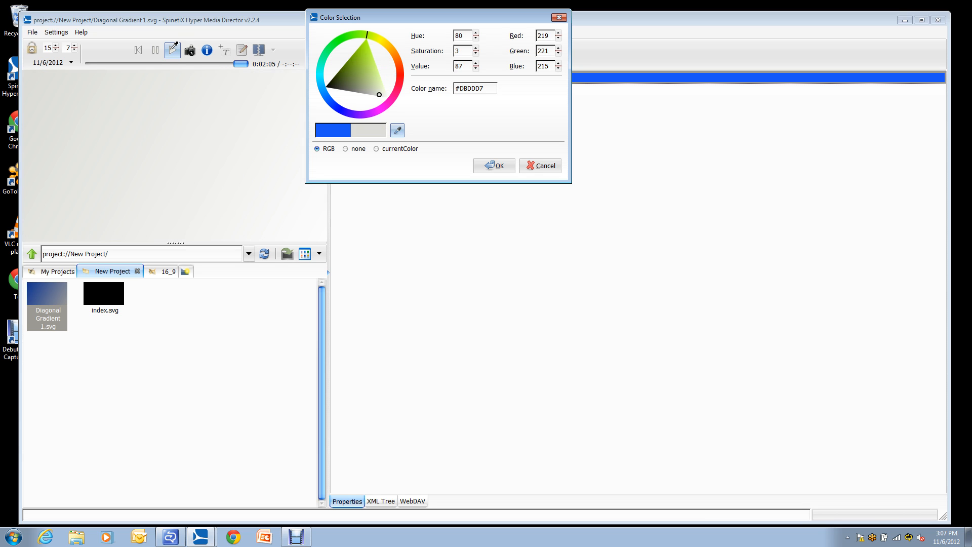
{"action": "left_click", "coordinate": [499, 167]}
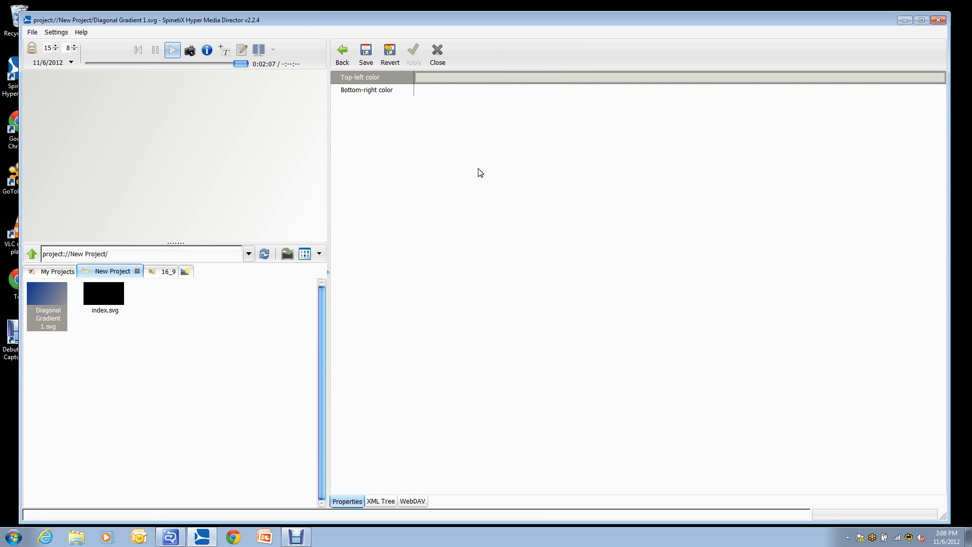
{"action": "left_click", "coordinate": [364, 56]}
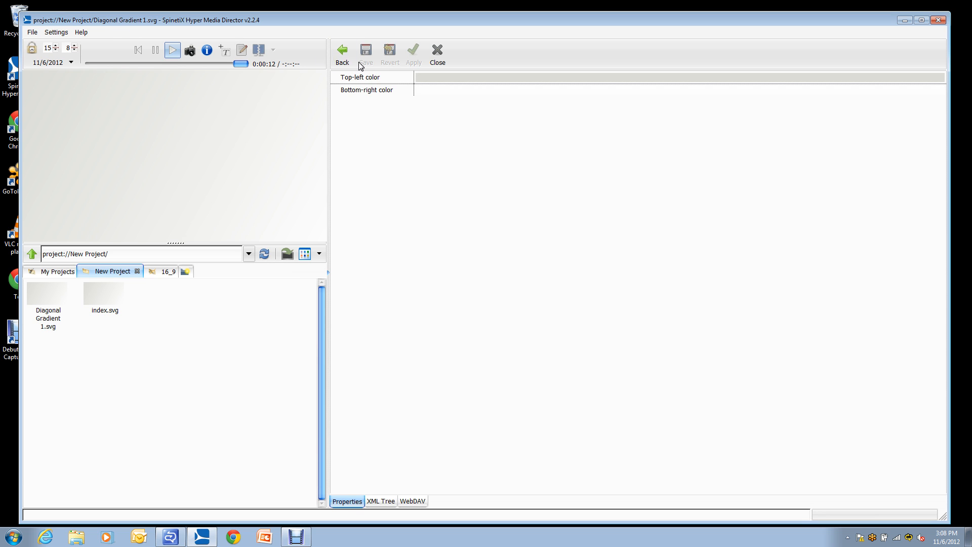
Step: Return to index.svg and lock its Diagonal Gradient 1.svg layer
{"action": "left_click", "coordinate": [342, 56]}
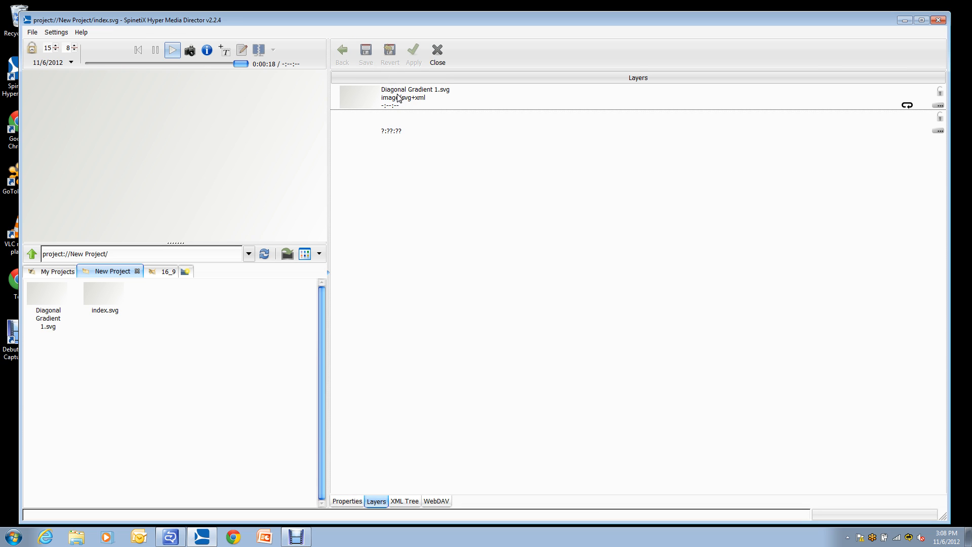
{"action": "left_click", "coordinate": [940, 94]}
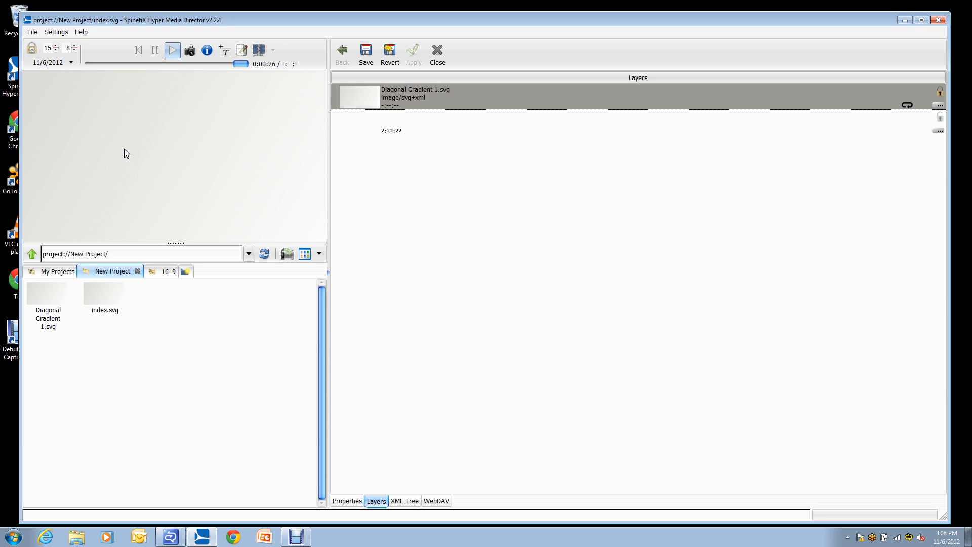
Step: Copy the 7segments.svg clock template from the Clocks templates into New Project
{"action": "left_click", "coordinate": [165, 272]}
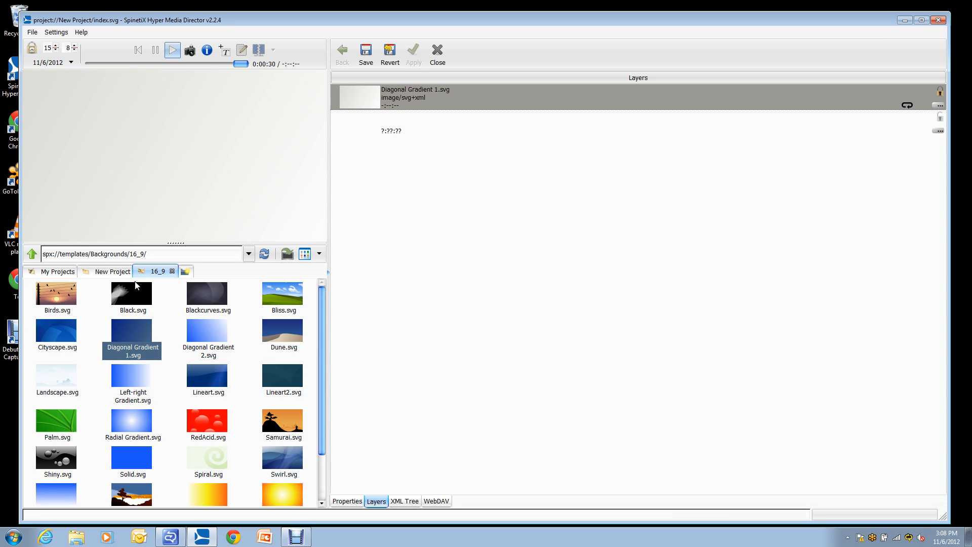
{"action": "left_click", "coordinate": [33, 256]}
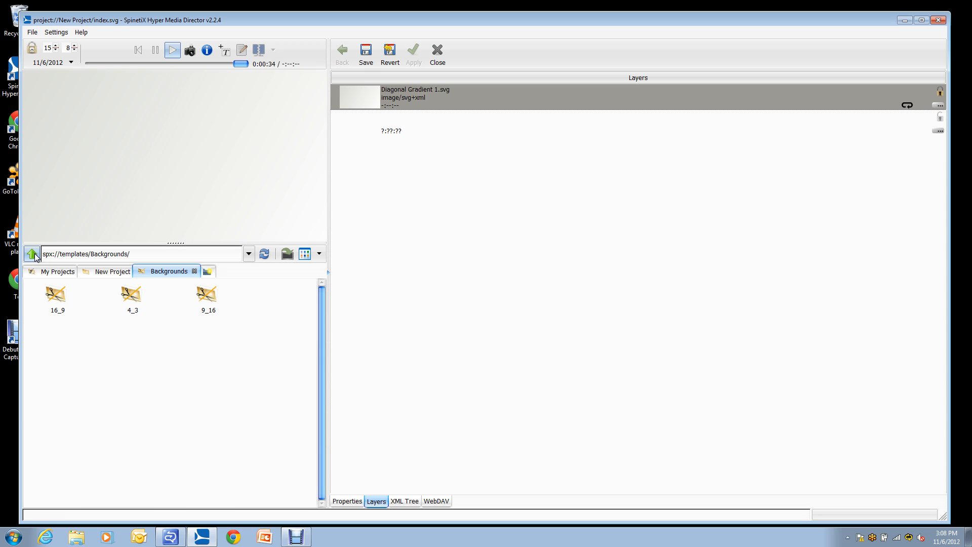
{"action": "left_click", "coordinate": [34, 254]}
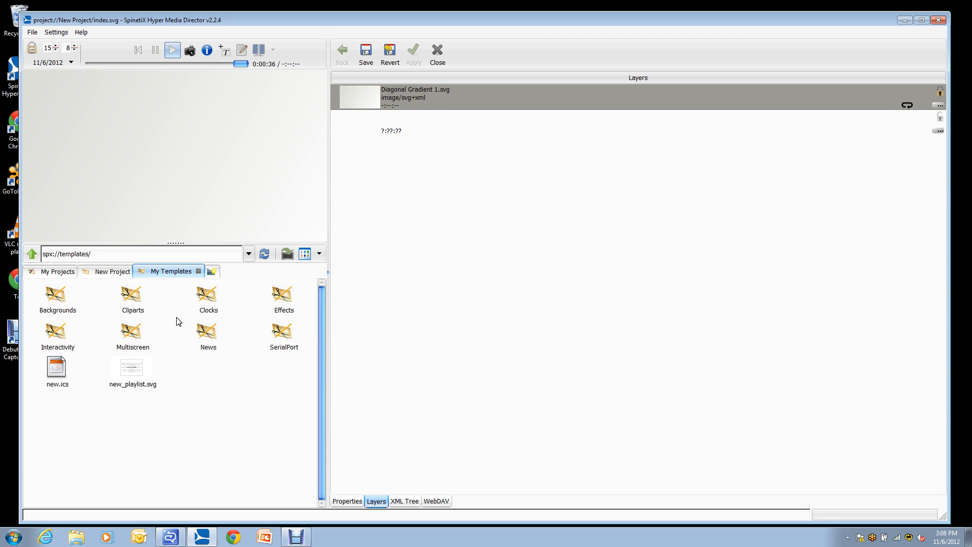
{"action": "double_click", "coordinate": [209, 295]}
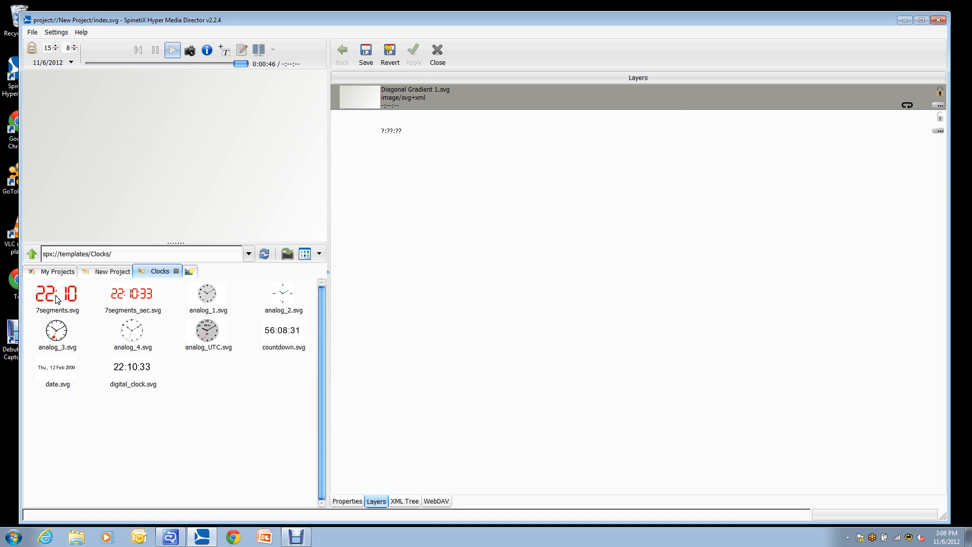
{"action": "left_click_drag", "start_coordinate": [55, 297], "coordinate": [170, 304]}
{"action": "left_click_drag", "start_coordinate": [170, 304], "coordinate": [169, 299]}
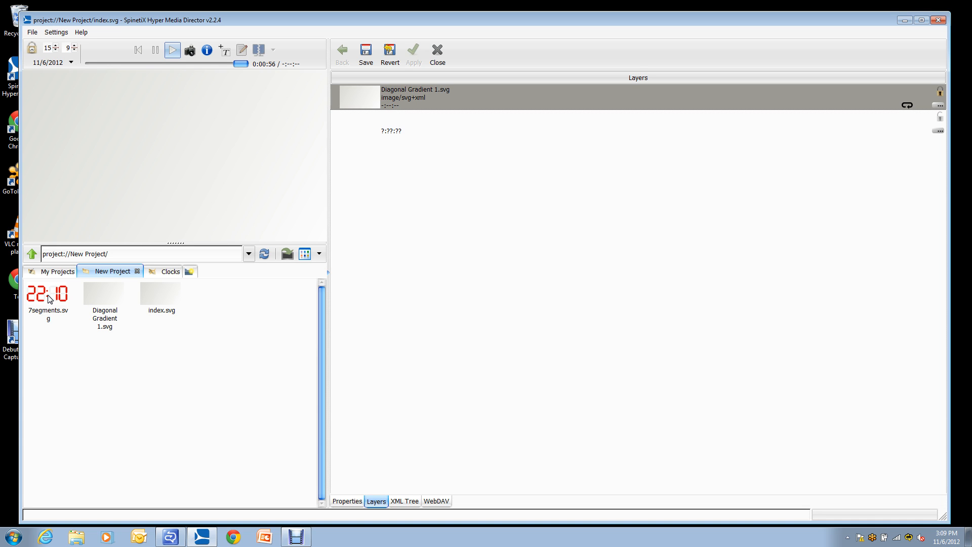
Step: Add 7segments.svg as a layer of index.svg, shrink it into the canvas's top-right corner, and save
{"action": "left_click_drag", "start_coordinate": [54, 298], "coordinate": [264, 111]}
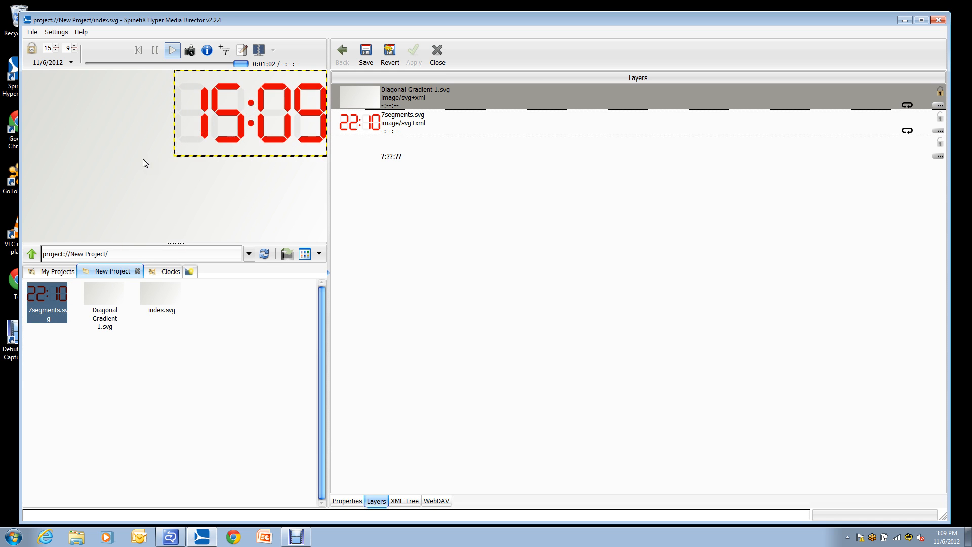
{"action": "left_click_drag", "start_coordinate": [173, 157], "coordinate": [269, 101]}
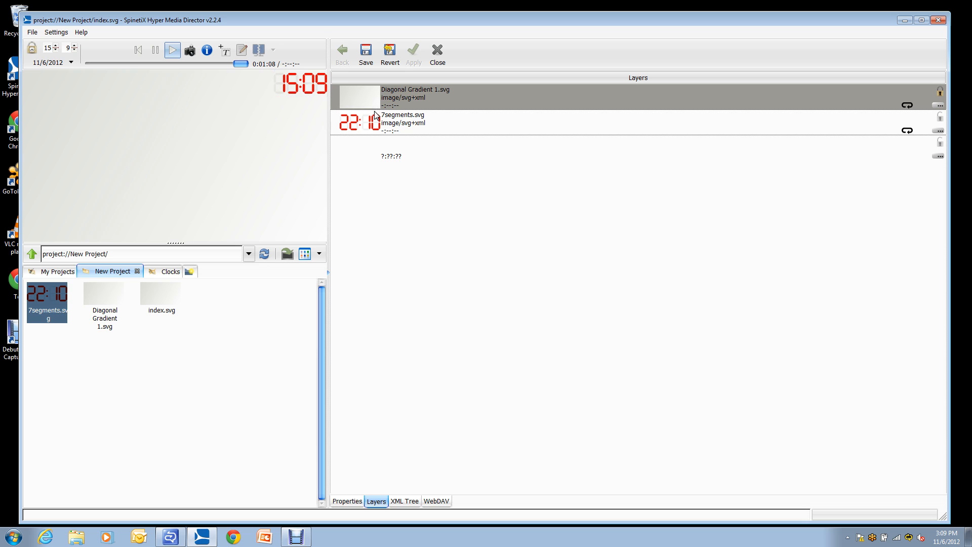
{"action": "left_click", "coordinate": [366, 51]}
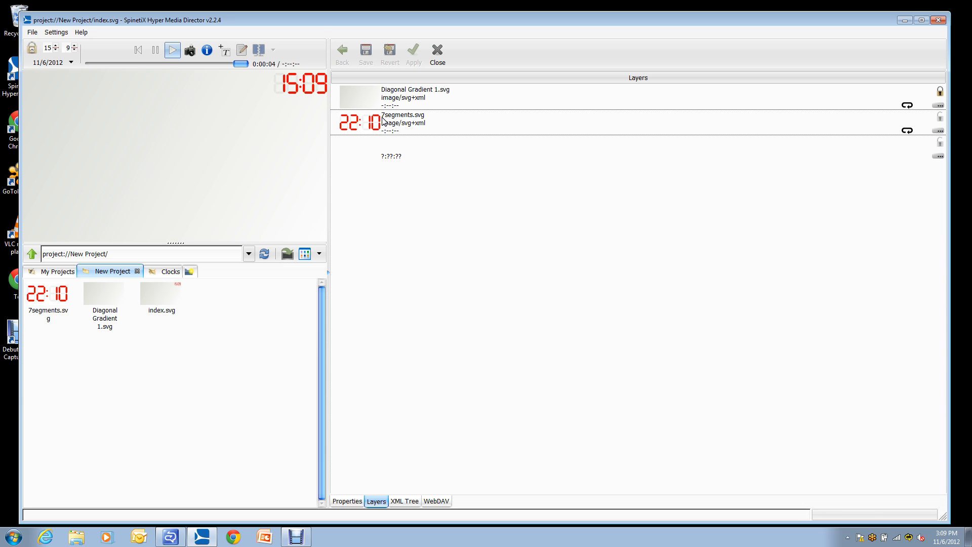
Step: Open the 7segments.svg layer's properties, set the clock mode to 12h, and save
{"action": "double_click", "coordinate": [384, 125]}
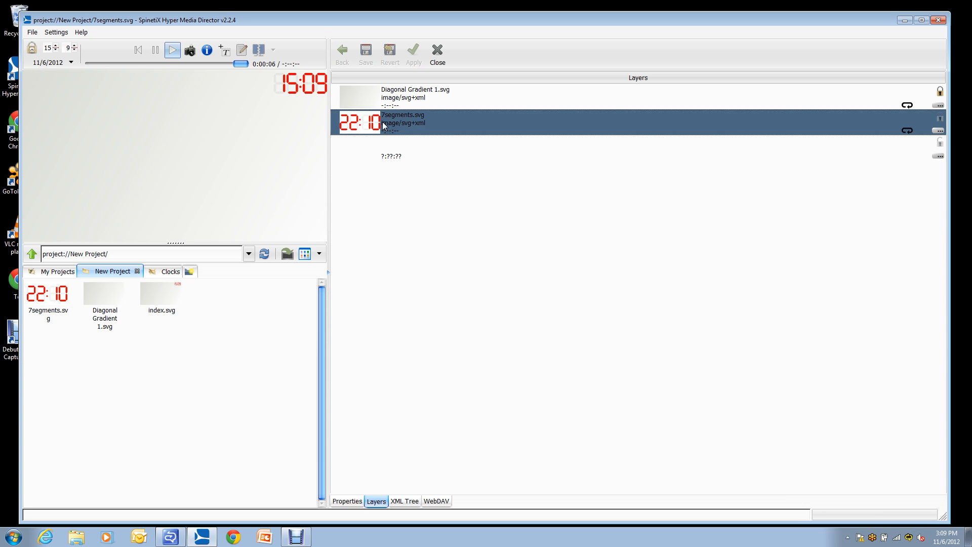
{"action": "left_click", "coordinate": [486, 103]}
{"action": "left_click", "coordinate": [486, 102]}
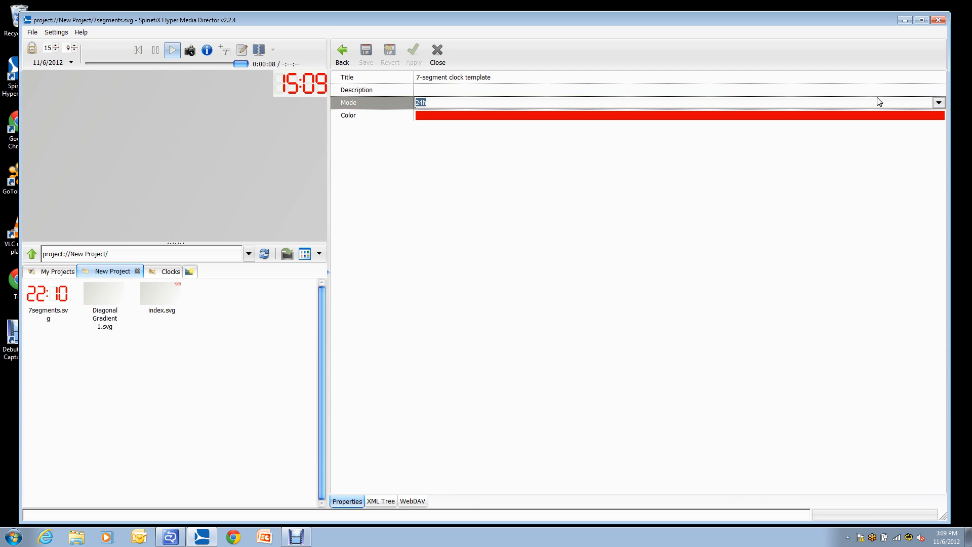
{"action": "left_click", "coordinate": [938, 103]}
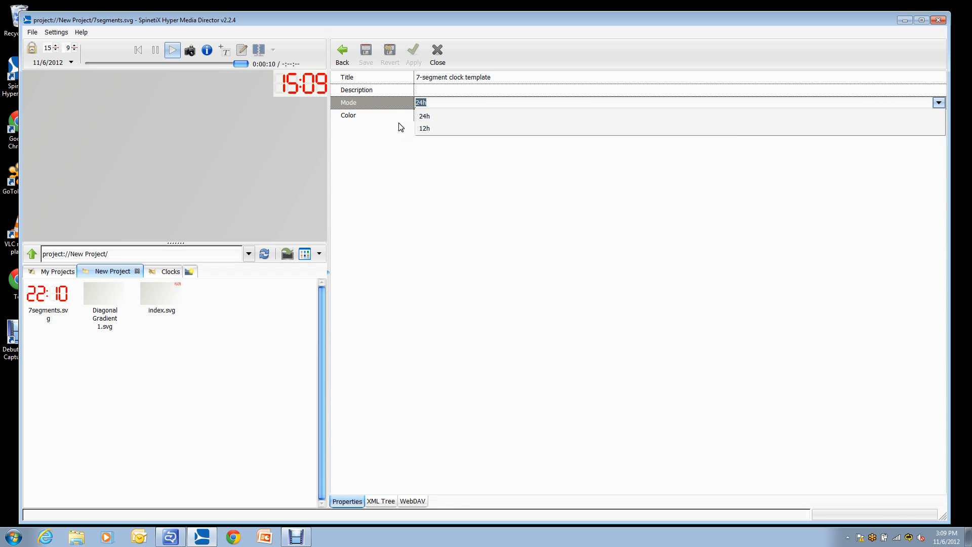
{"action": "left_click", "coordinate": [436, 128]}
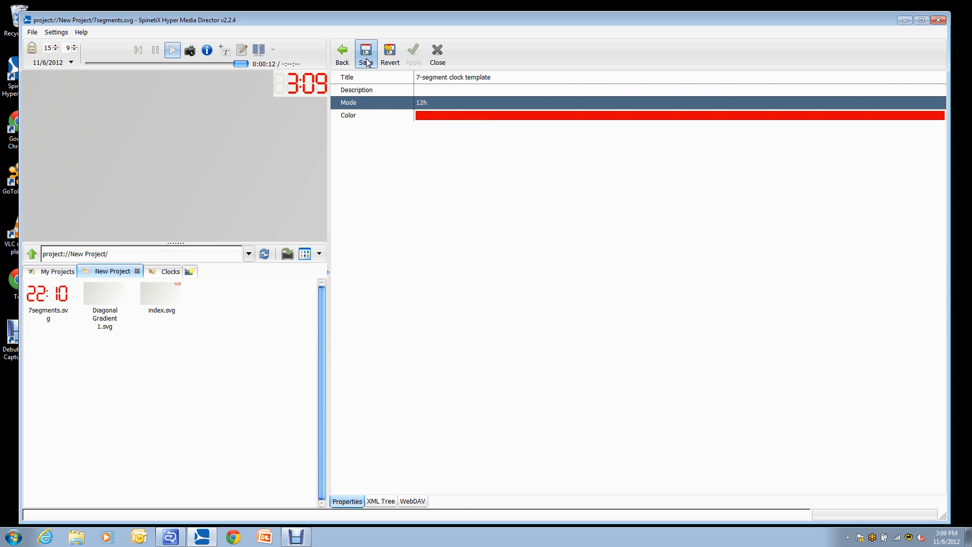
{"action": "left_click", "coordinate": [366, 62]}
Step: Set the 7-segment clock's color to black, save it, and return to index.svg
{"action": "left_click", "coordinate": [484, 118]}
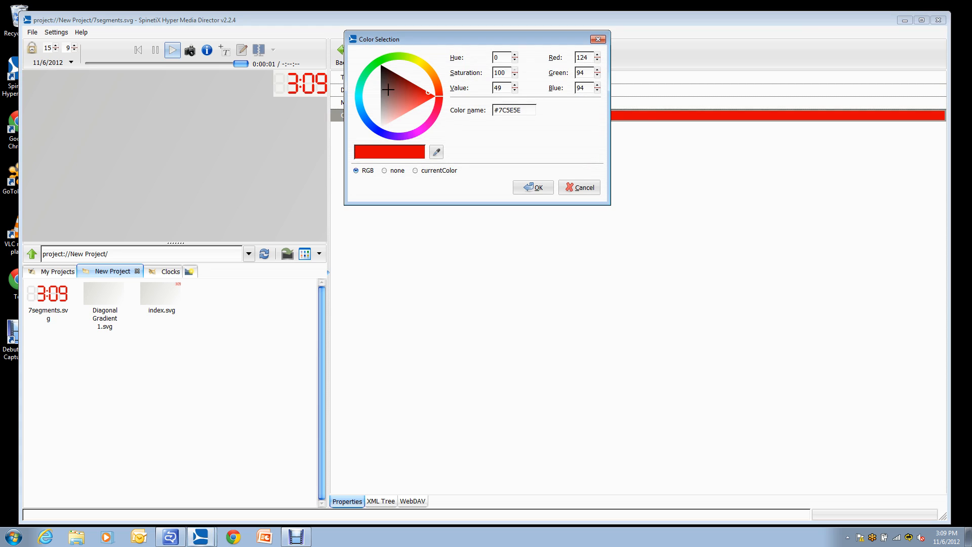
{"action": "left_click_drag", "start_coordinate": [388, 90], "coordinate": [374, 55]}
{"action": "left_click", "coordinate": [536, 188]}
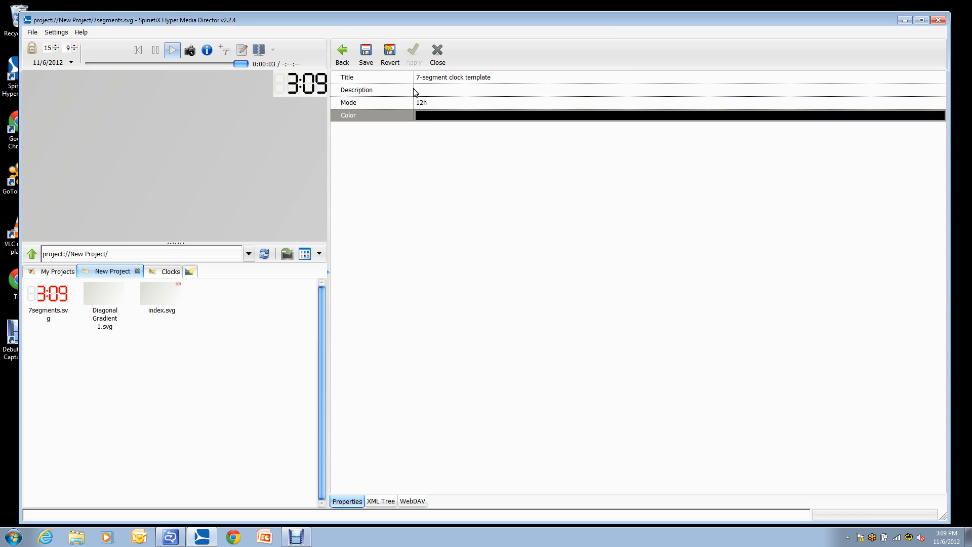
{"action": "left_click", "coordinate": [366, 53]}
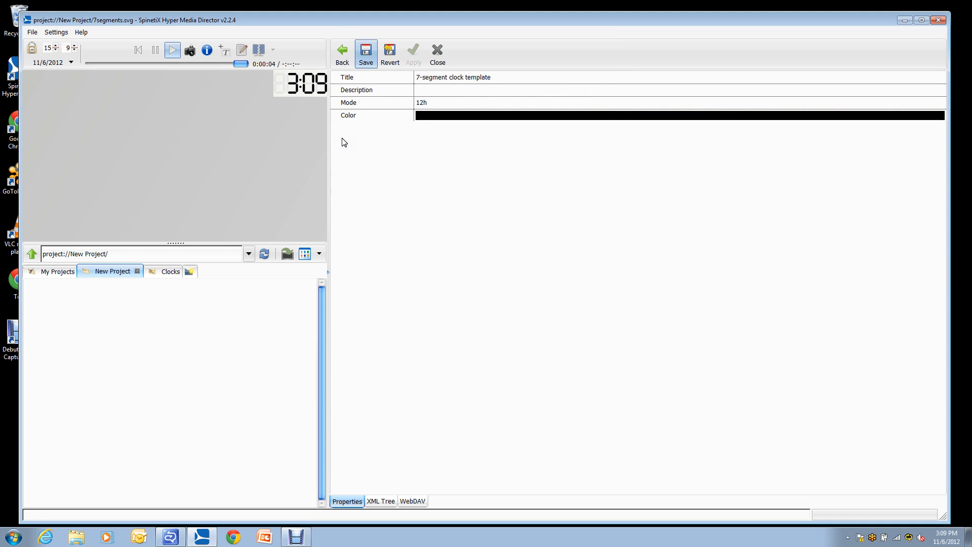
{"action": "left_click", "coordinate": [344, 53]}
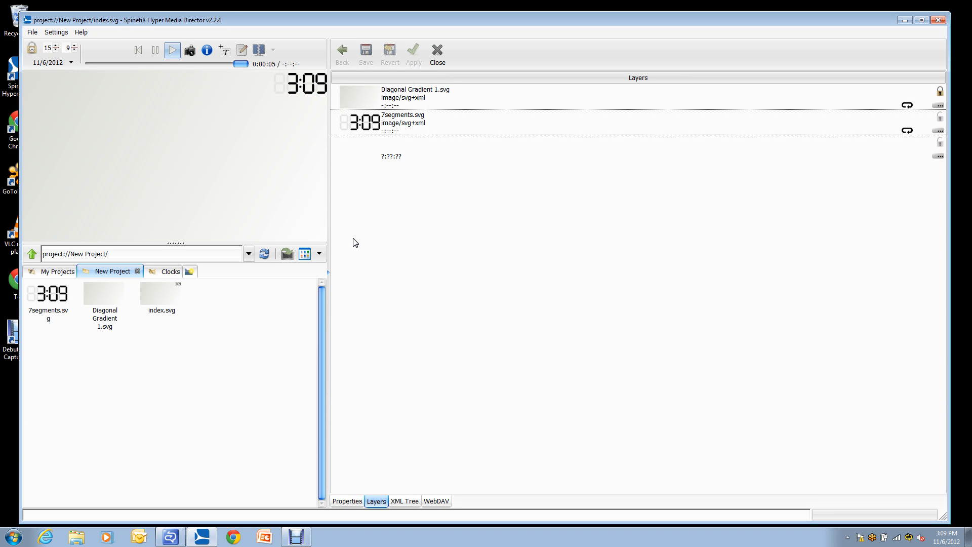
Step: Copy news_ticker.svg from the News templates into New Project and add it as a layer of index.svg
{"action": "left_click", "coordinate": [192, 272]}
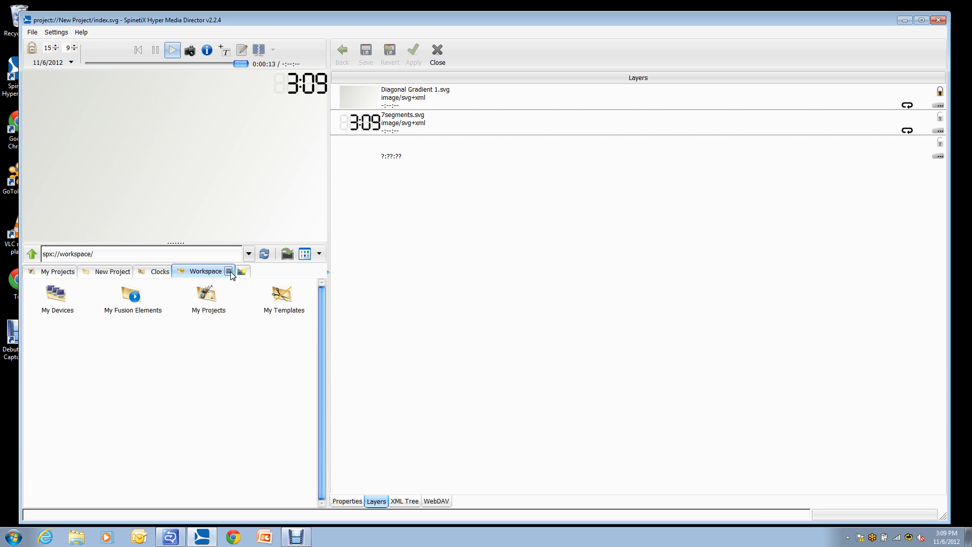
{"action": "left_click", "coordinate": [229, 272]}
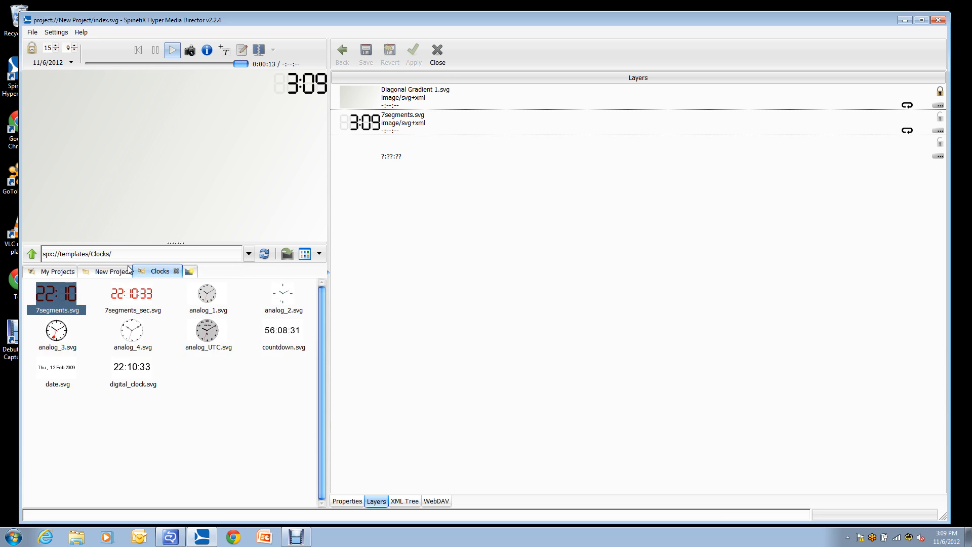
{"action": "left_click", "coordinate": [32, 254]}
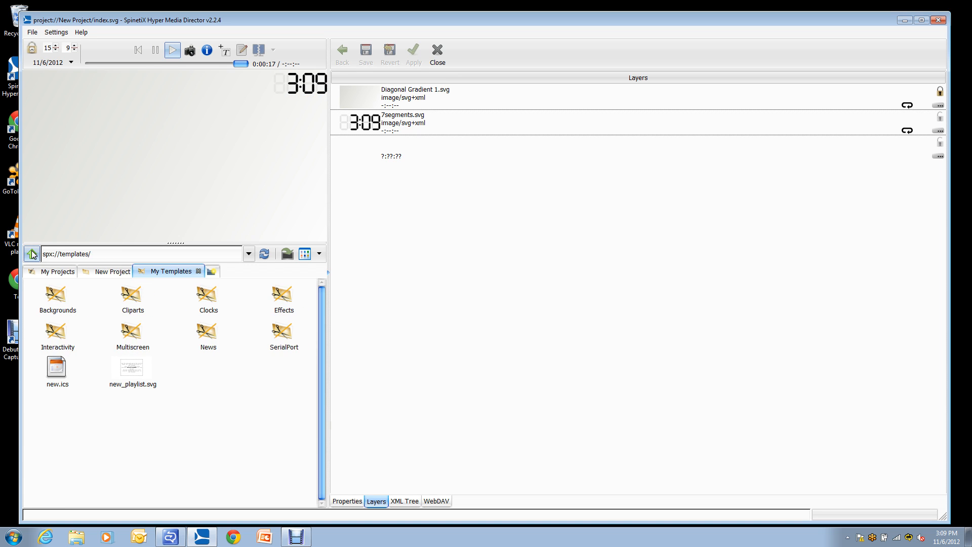
{"action": "double_click", "coordinate": [205, 335]}
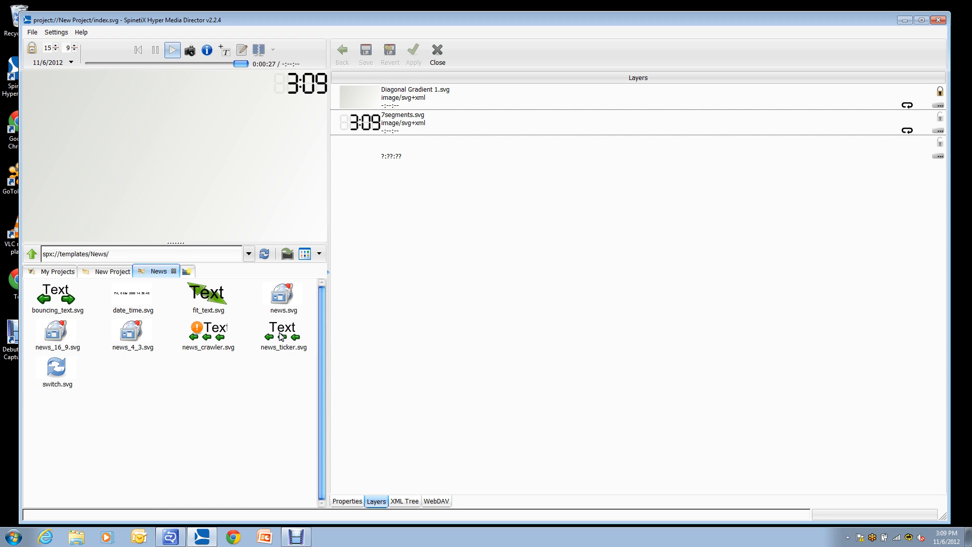
{"action": "left_click_drag", "start_coordinate": [280, 337], "coordinate": [94, 195]}
{"action": "left_click", "coordinate": [224, 300]}
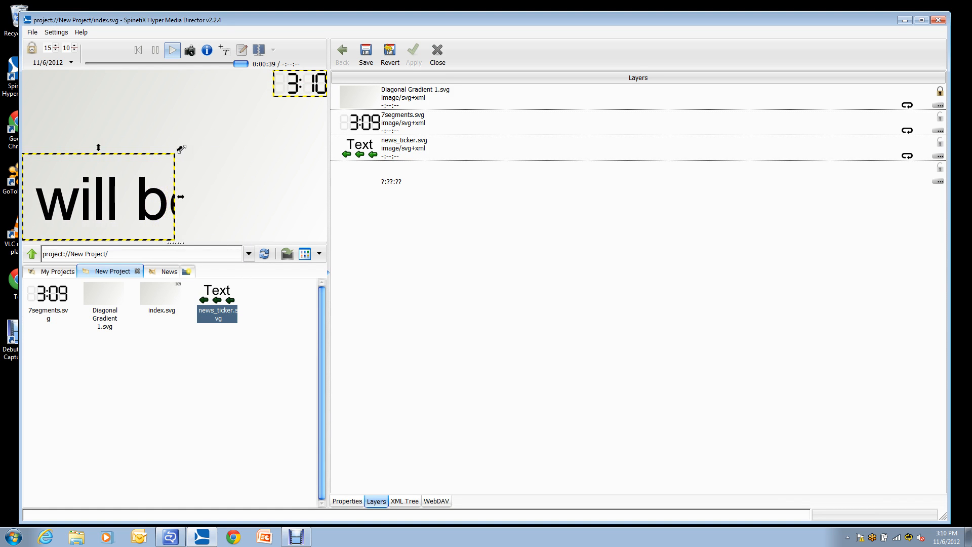
Step: Resize the news ticker layer to a thin full-width strip along the canvas's bottom edge, and save
{"action": "left_click_drag", "start_coordinate": [179, 148], "coordinate": [332, 217]}
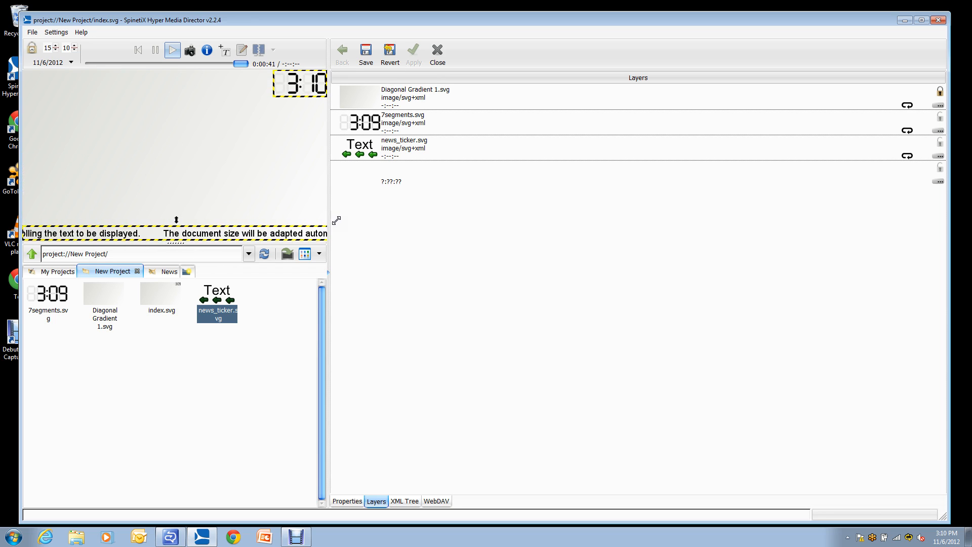
{"action": "left_click_drag", "start_coordinate": [175, 226], "coordinate": [178, 220]}
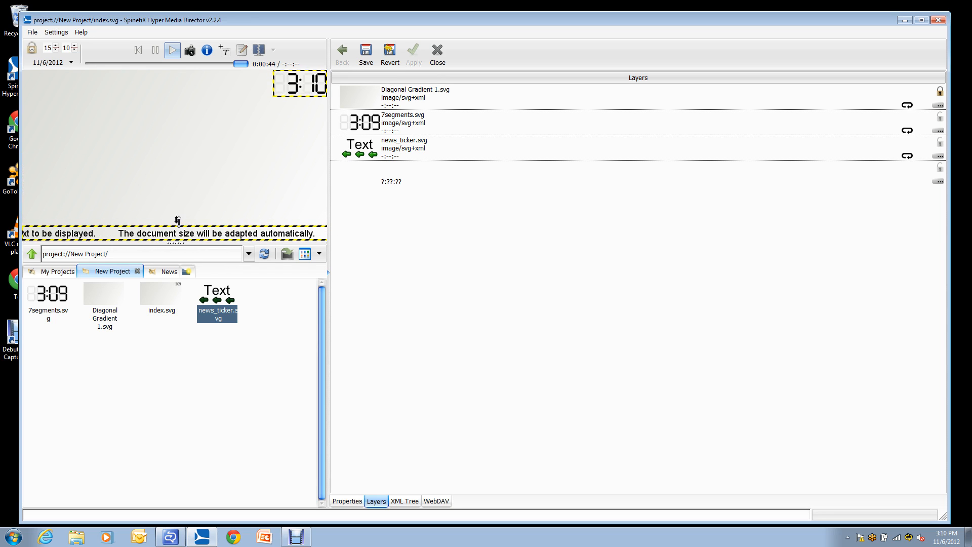
{"action": "left_click", "coordinate": [362, 62]}
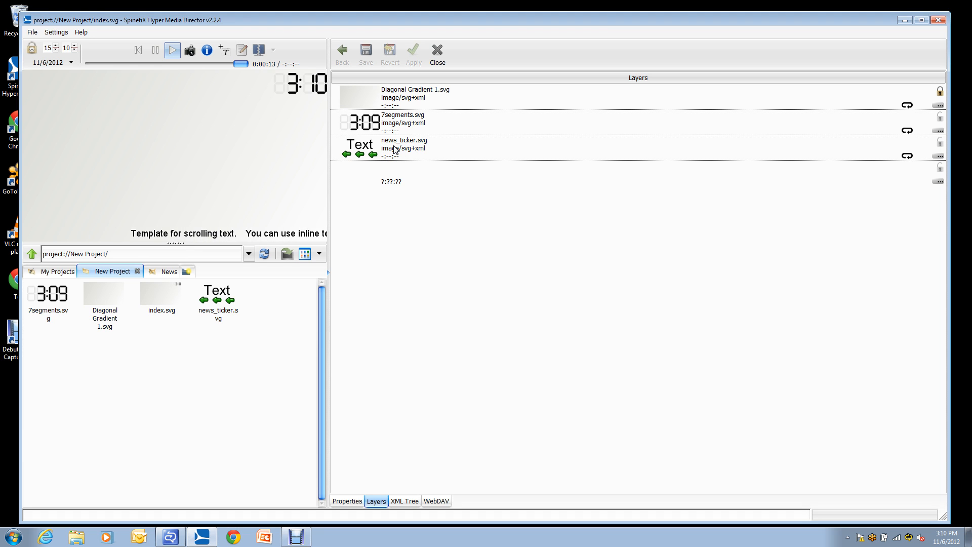
{"action": "double_click", "coordinate": [393, 148]}
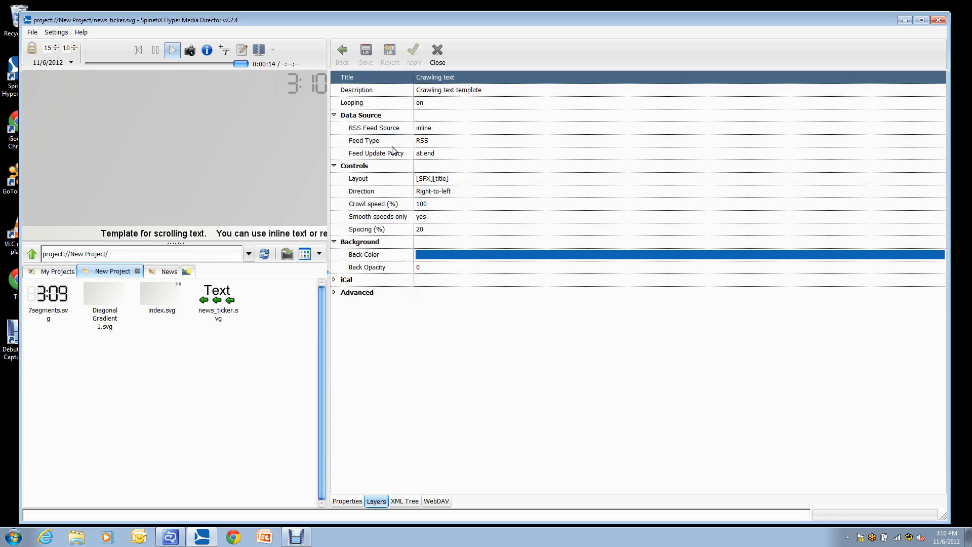
{"action": "left_click", "coordinate": [440, 128]}
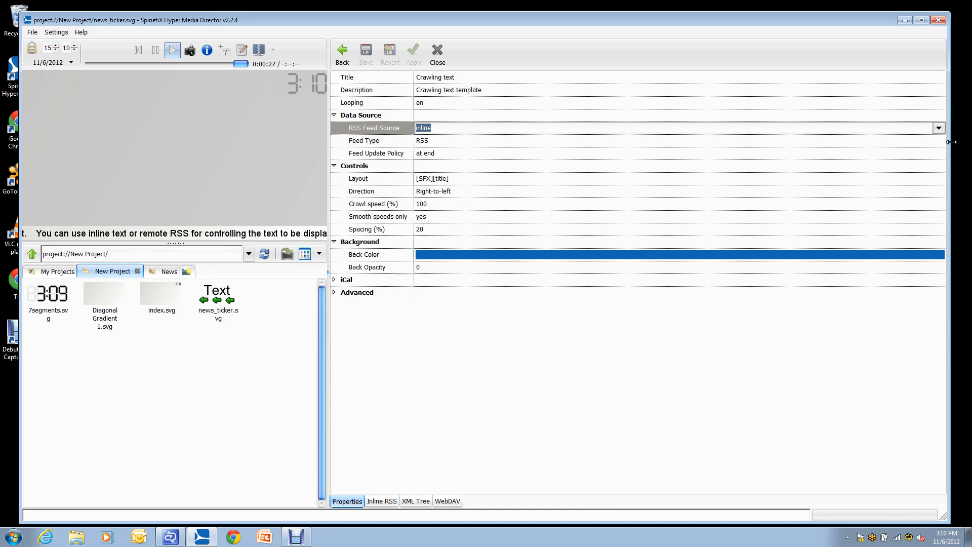
{"action": "left_click", "coordinate": [939, 129]}
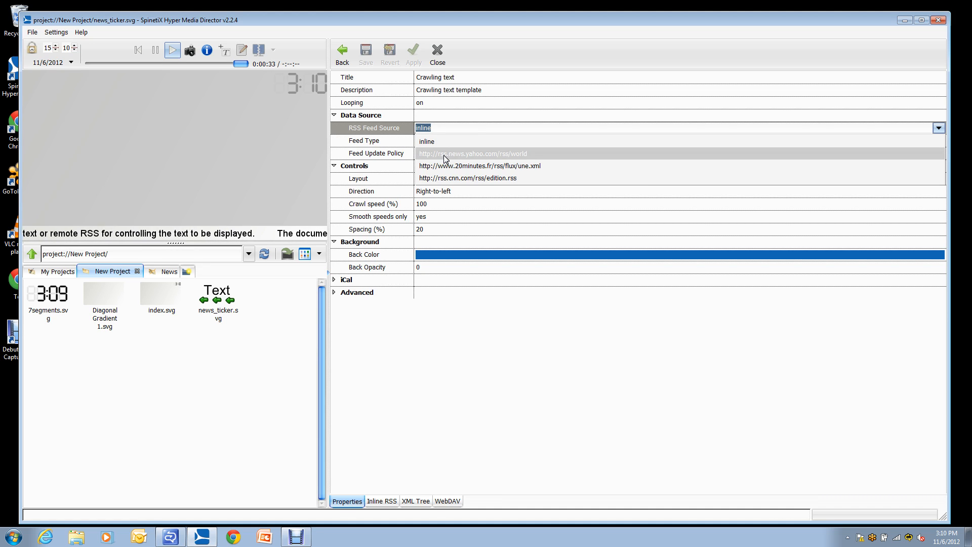
{"action": "left_click", "coordinate": [445, 154]}
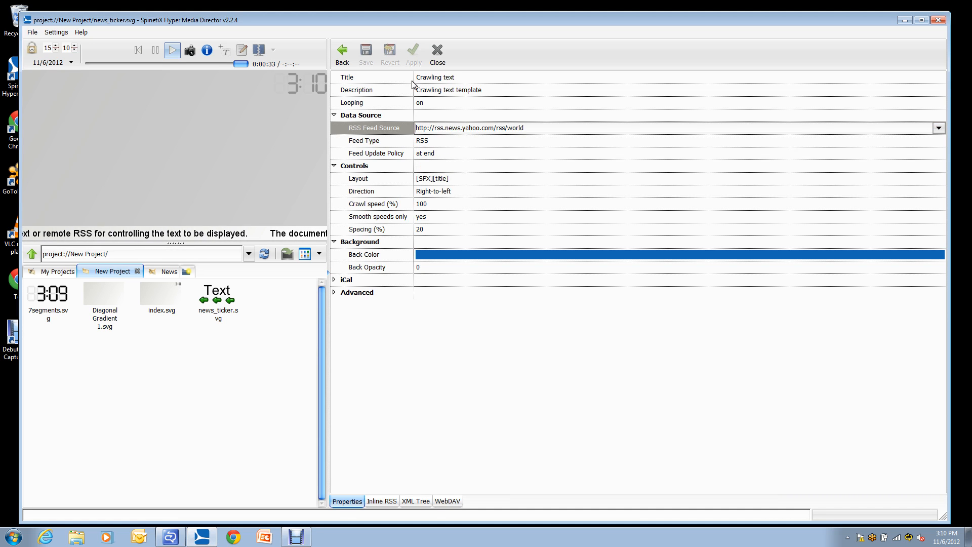
{"action": "left_click", "coordinate": [433, 328]}
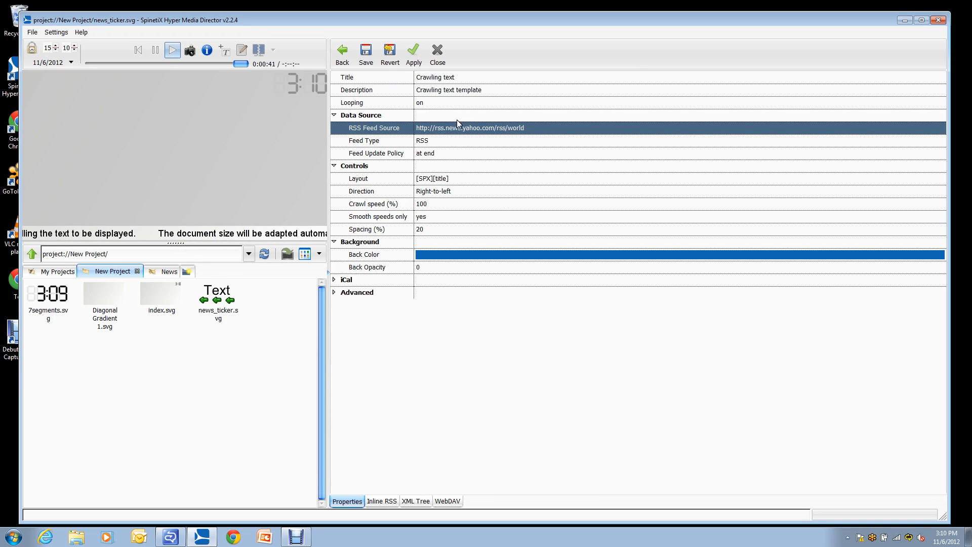
{"action": "left_click", "coordinate": [410, 55]}
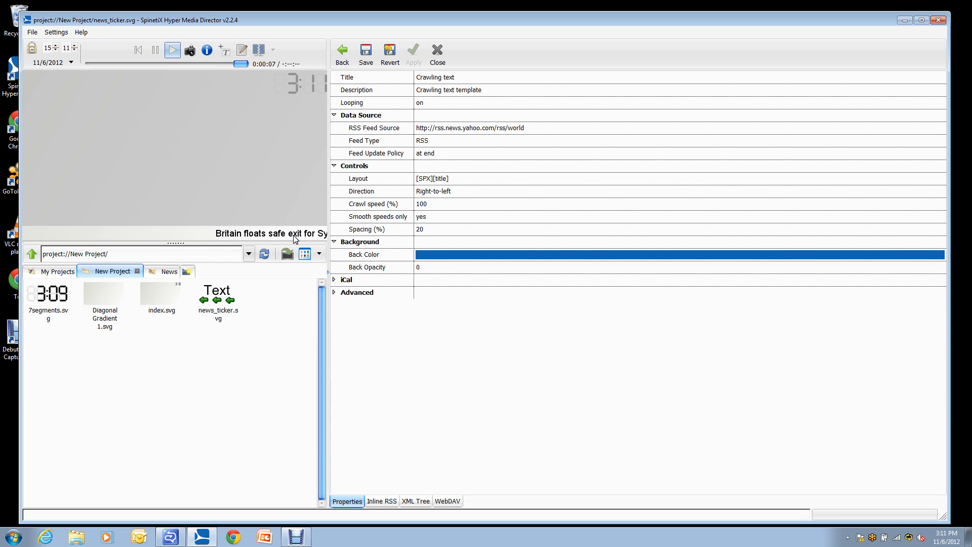
{"action": "left_click", "coordinate": [366, 51]}
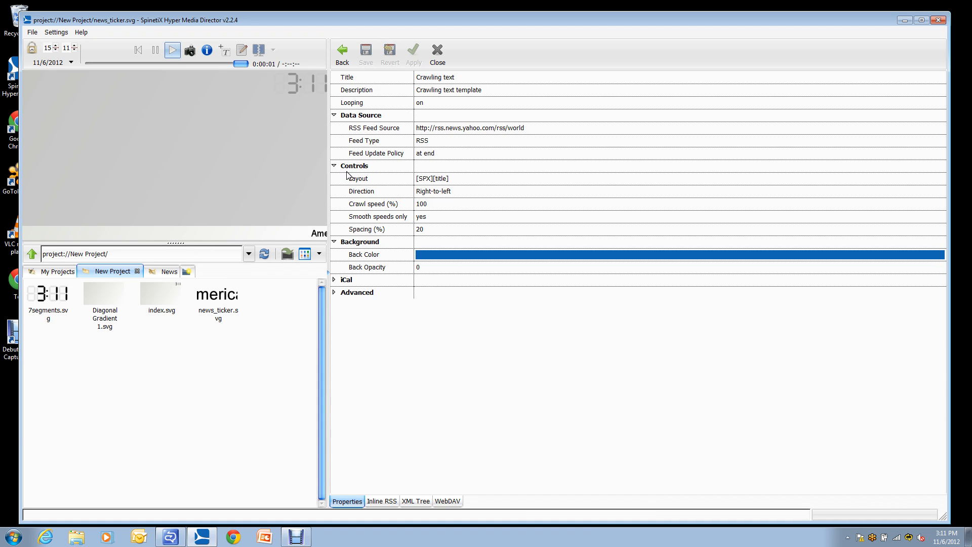
Step: Examine the feed types available for the news ticker's data source
{"action": "left_click", "coordinate": [443, 147]}
{"action": "left_click", "coordinate": [443, 147]}
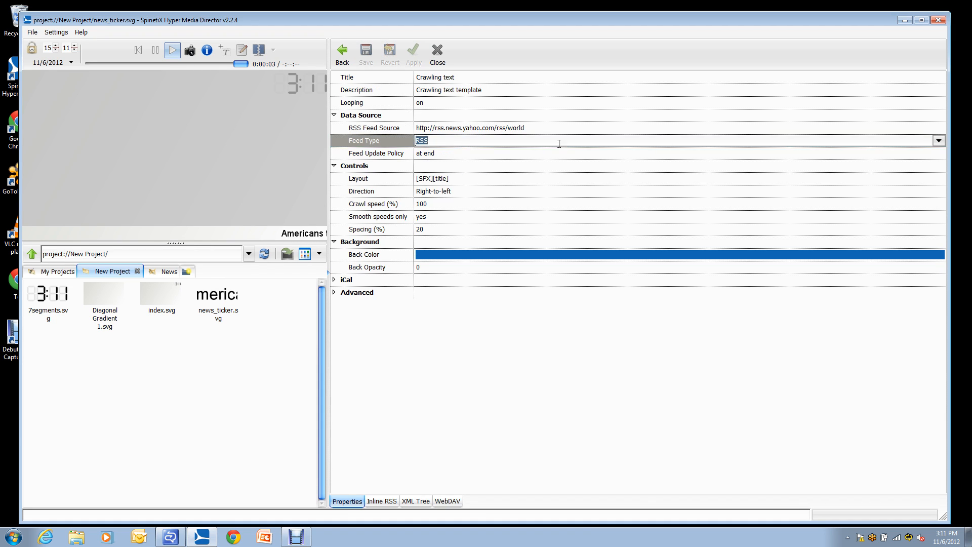
{"action": "left_click", "coordinate": [938, 142]}
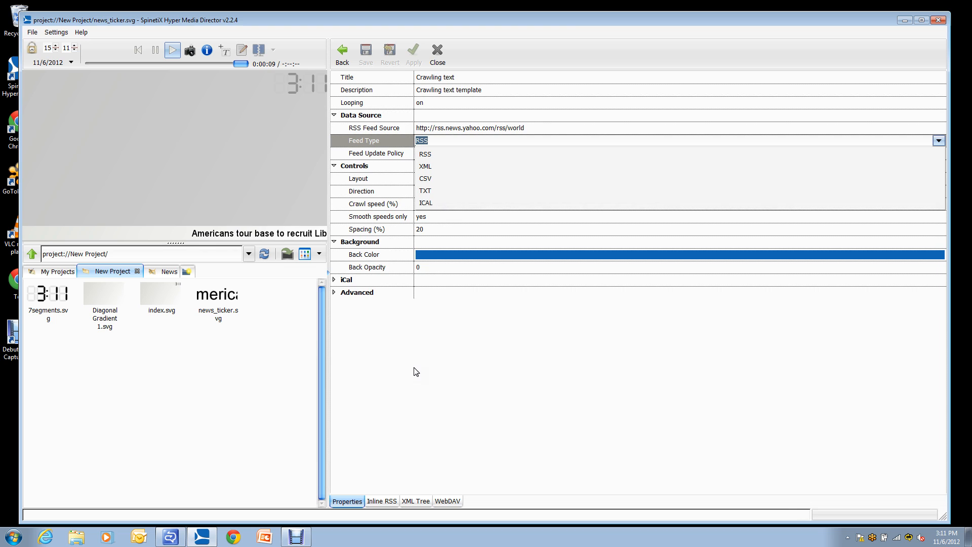
{"action": "left_click", "coordinate": [414, 369]}
Step: Format the news ticker's entire layout text in the Arial font with black color
{"action": "left_click", "coordinate": [448, 179]}
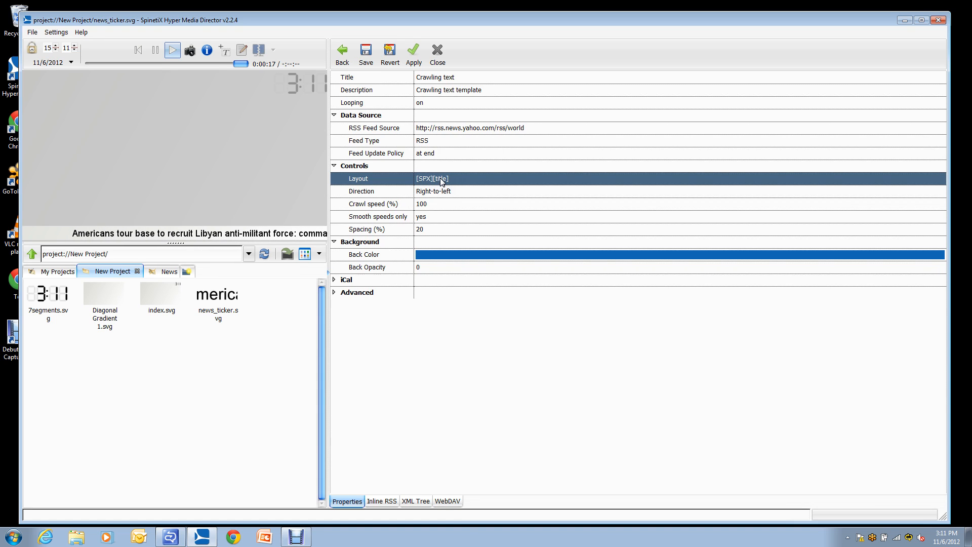
{"action": "double_click", "coordinate": [442, 182]}
{"action": "left_click_drag", "start_coordinate": [383, 142], "coordinate": [332, 139]}
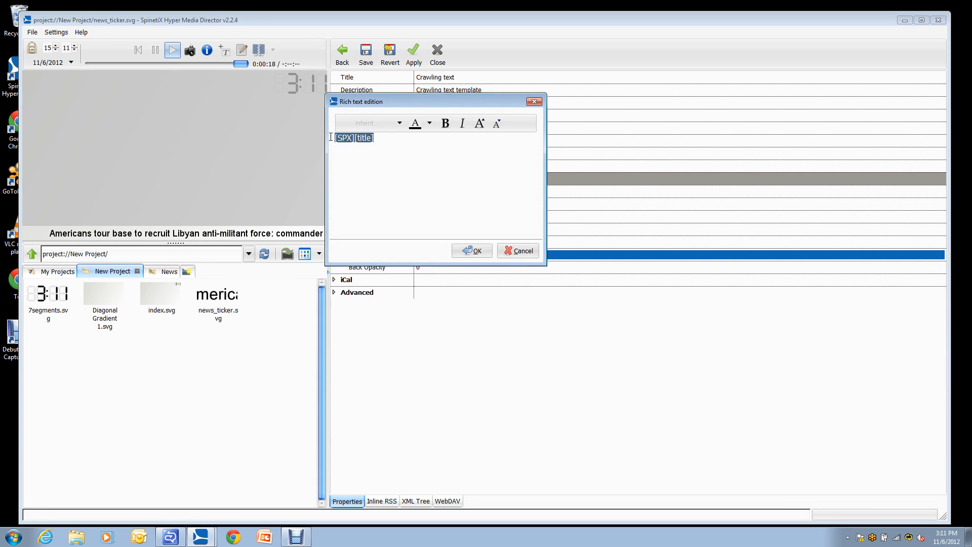
{"action": "left_click", "coordinate": [399, 124]}
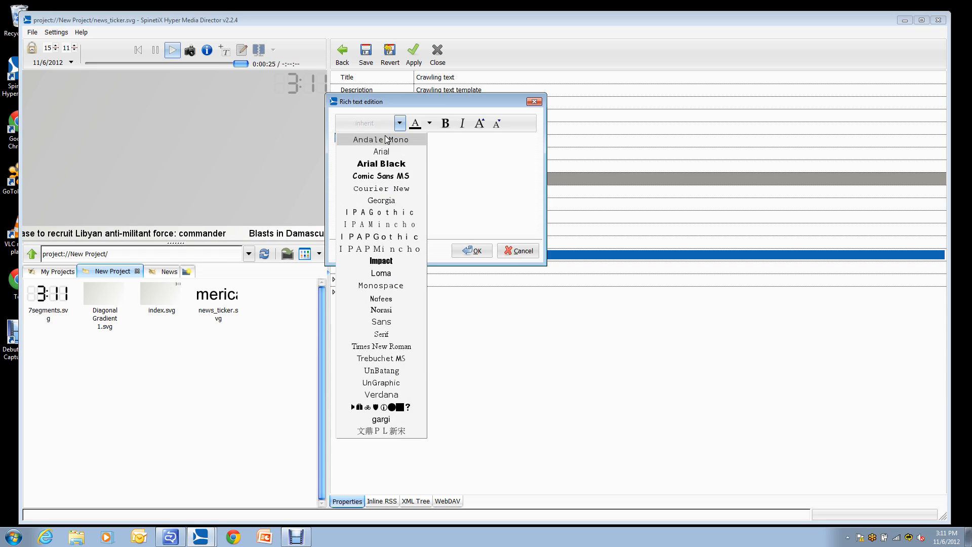
{"action": "left_click", "coordinate": [388, 151]}
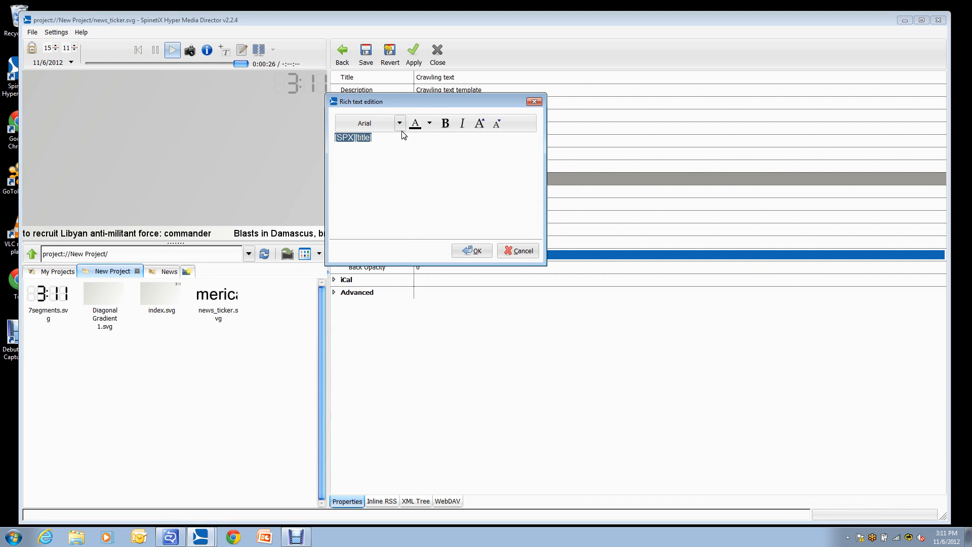
{"action": "left_click", "coordinate": [430, 124]}
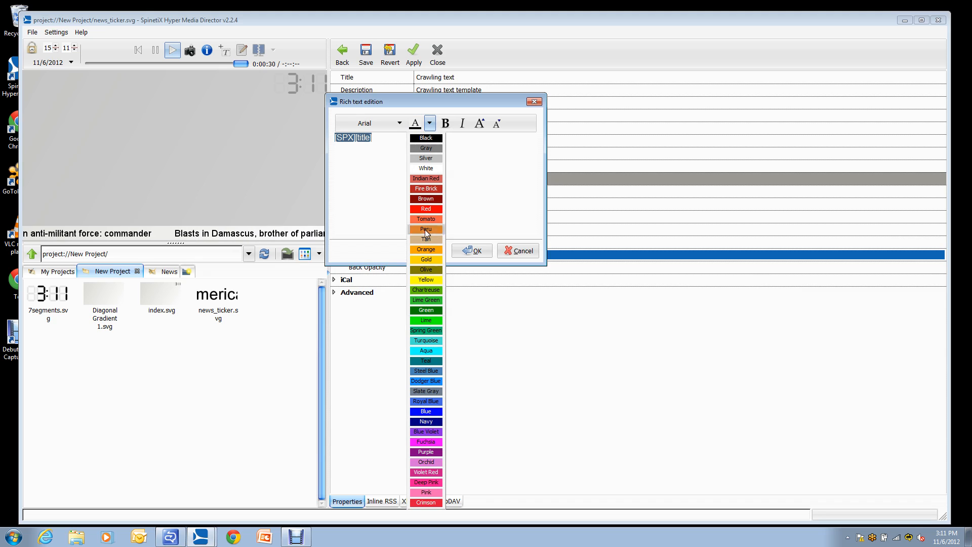
{"action": "left_click", "coordinate": [427, 137]}
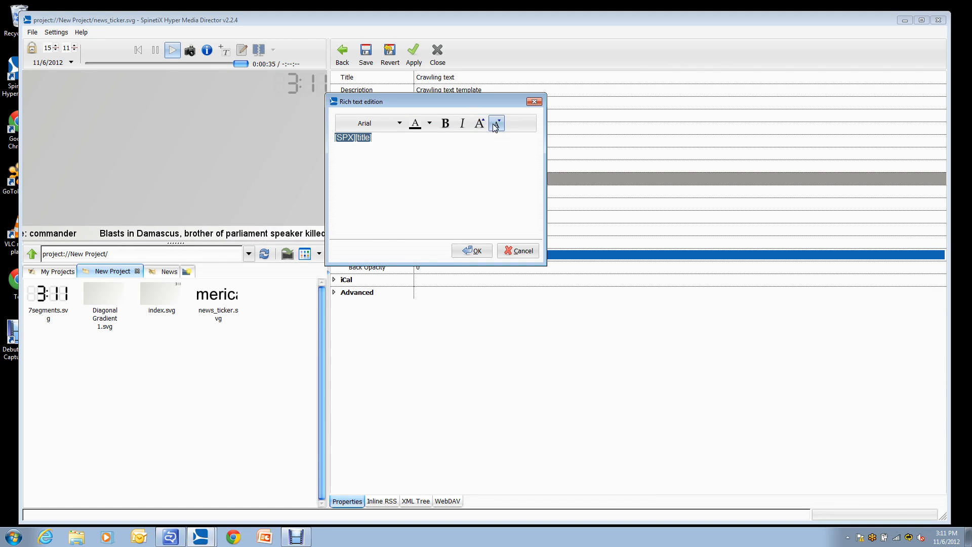
{"action": "left_click", "coordinate": [470, 250]}
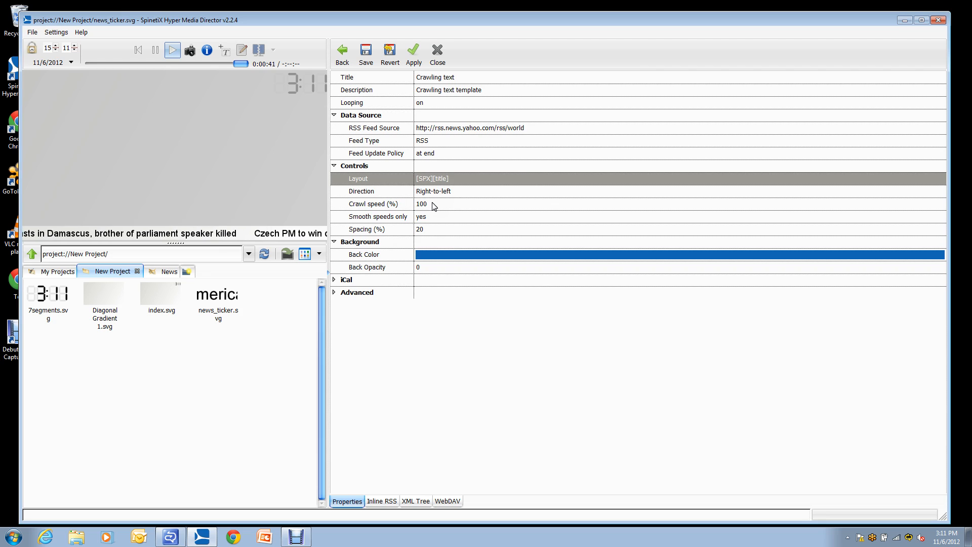
Step: Set the news ticker's crawl speed to 200% and apply it
{"action": "left_click", "coordinate": [434, 205]}
{"action": "left_click", "coordinate": [434, 207]}
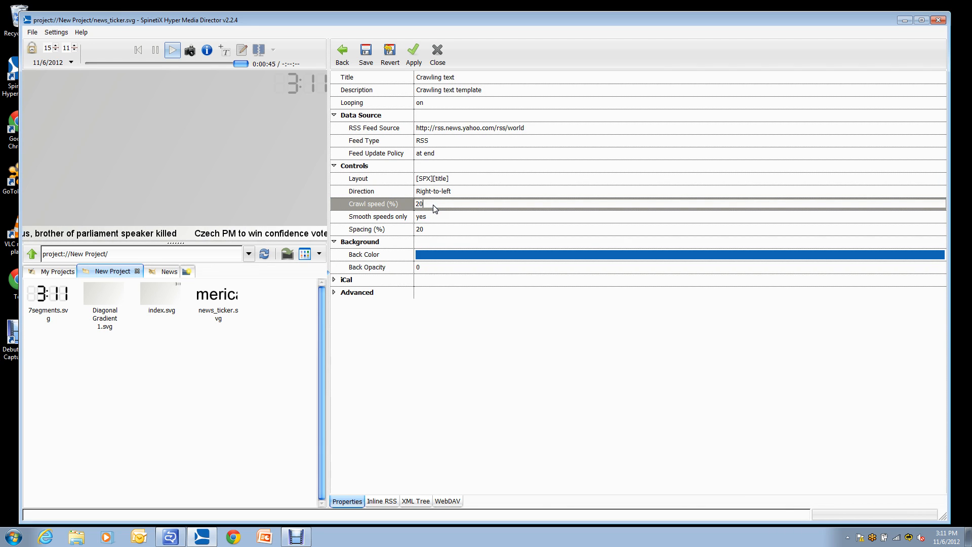
{"action": "type", "text": "200"}
{"action": "key", "text": "Return"}
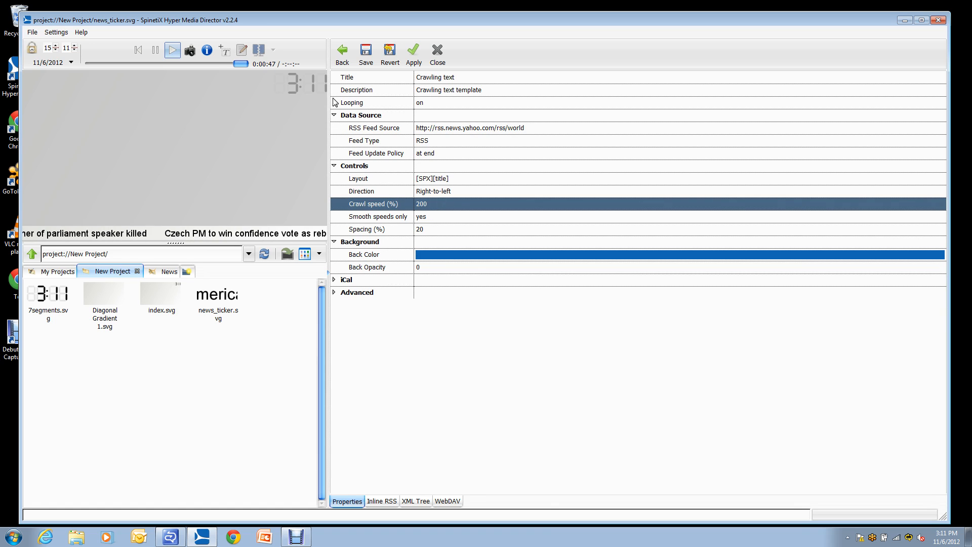
{"action": "left_click", "coordinate": [413, 51]}
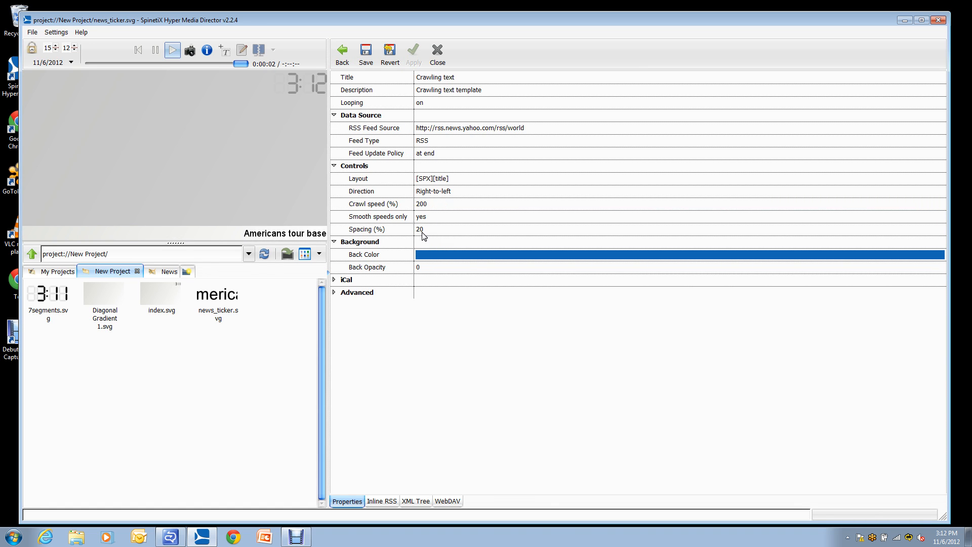
Step: Try a back opacity of .5 on the news ticker and set it back to 0
{"action": "left_click", "coordinate": [432, 268]}
{"action": "left_click", "coordinate": [431, 265]}
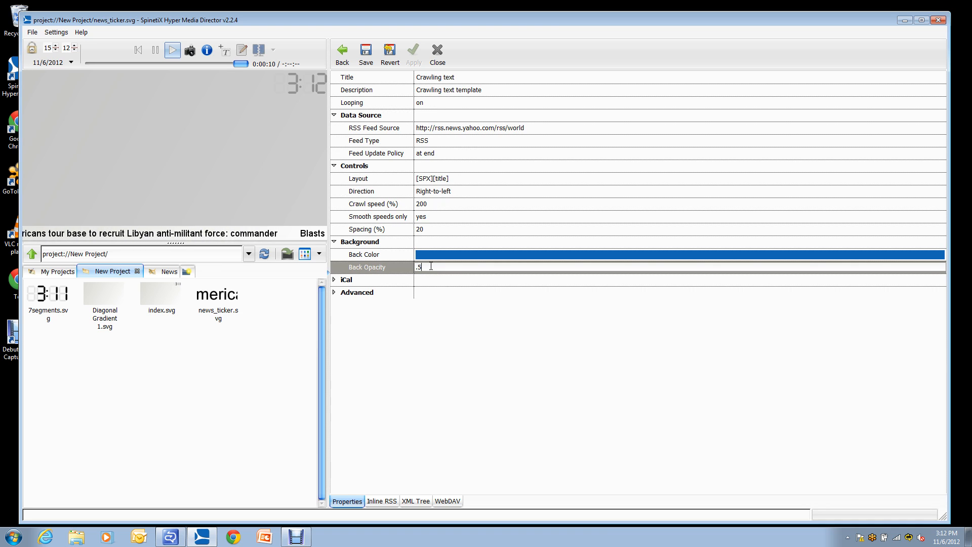
{"action": "key", "text": "Return"}
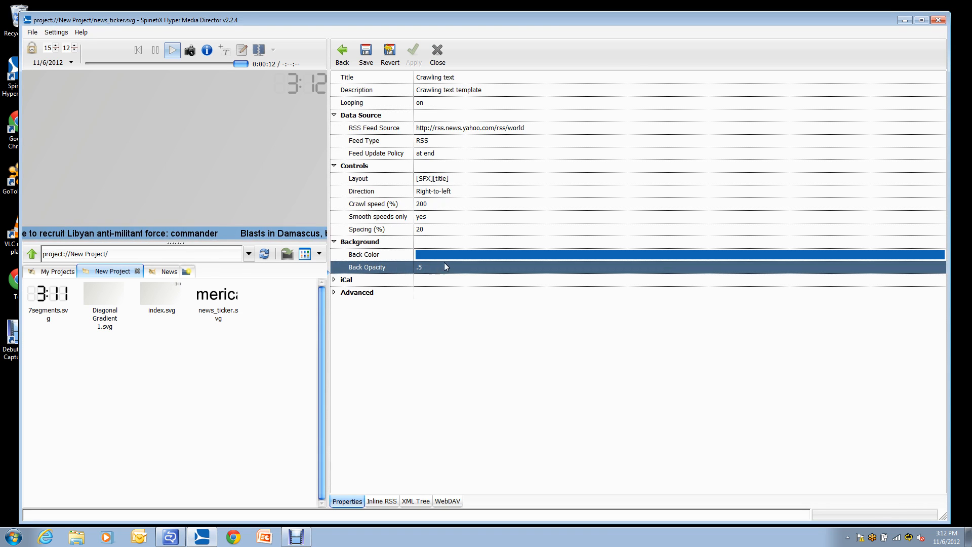
{"action": "left_click", "coordinate": [425, 270]}
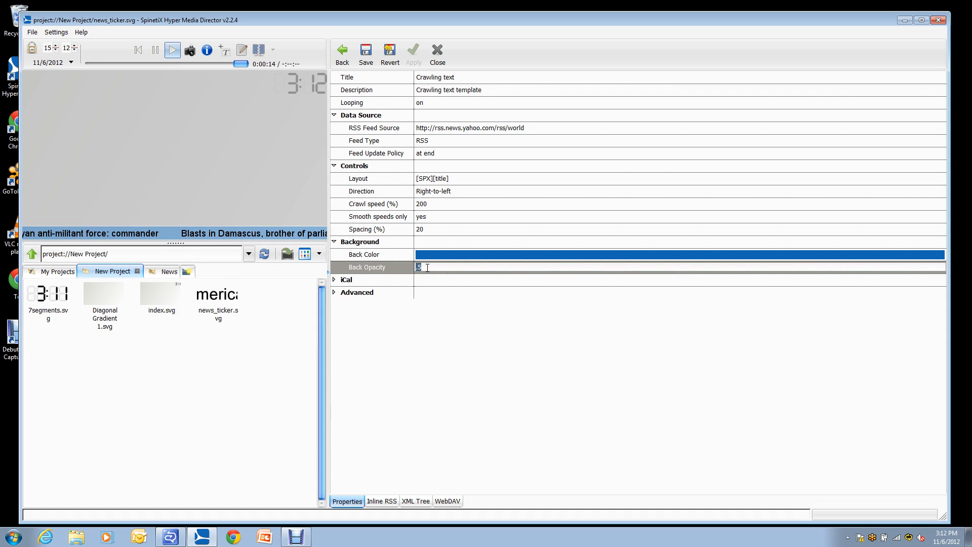
{"action": "type", "text": "0"}
{"action": "key", "text": "Return"}
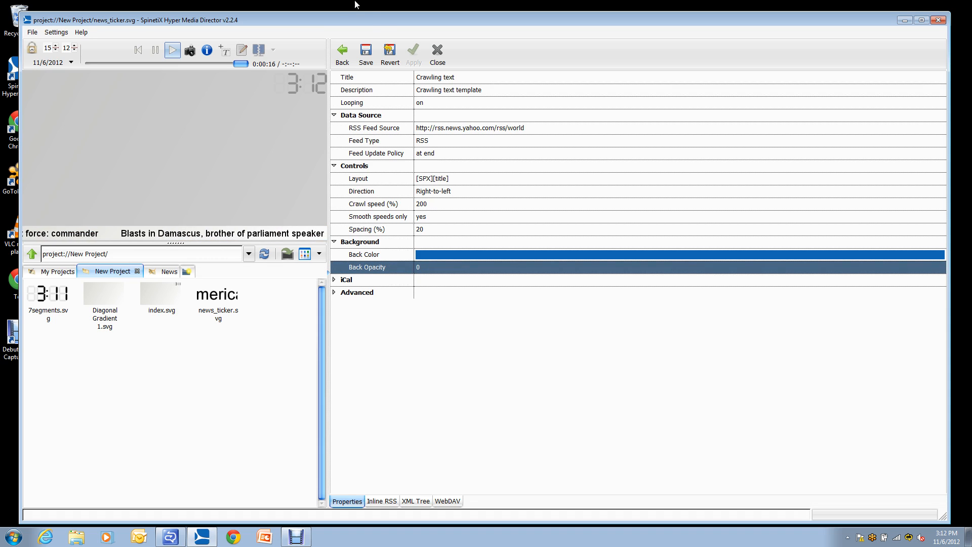
Step: Save the news ticker's settings and return to the layers of index.svg
{"action": "left_click", "coordinate": [365, 54]}
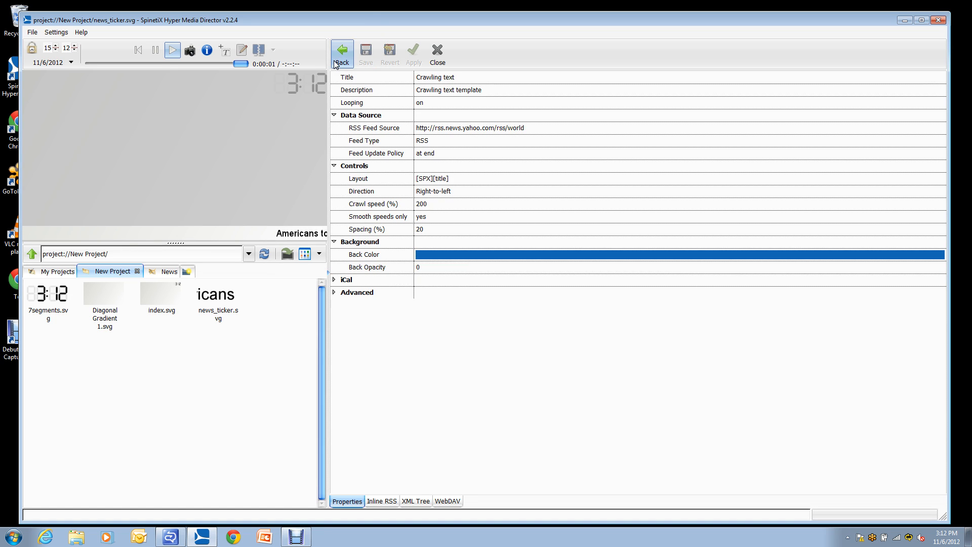
{"action": "left_click", "coordinate": [335, 60]}
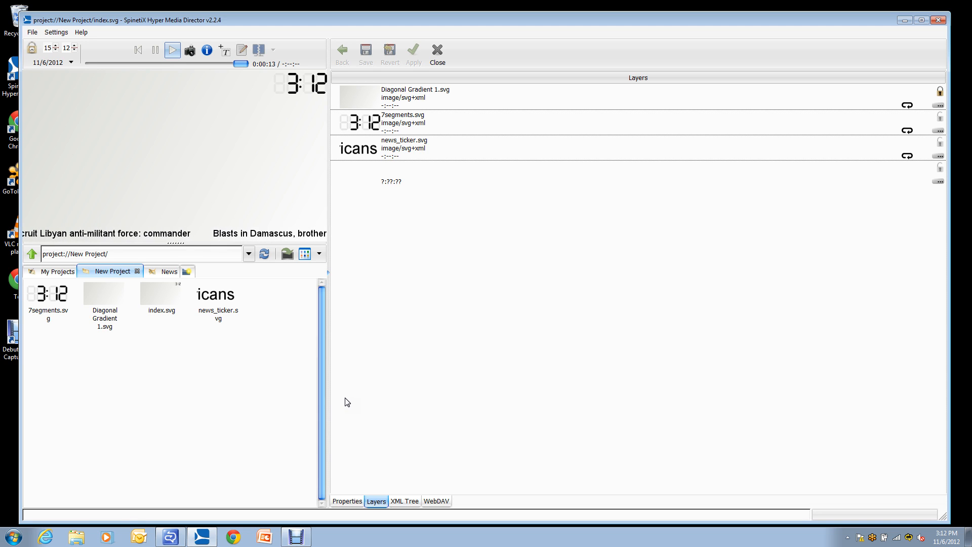
Step: Import DarkNight720, iPad and RollerskatingBabies from the Videos folder in the Documents library into New Project
{"action": "left_click", "coordinate": [76, 536]}
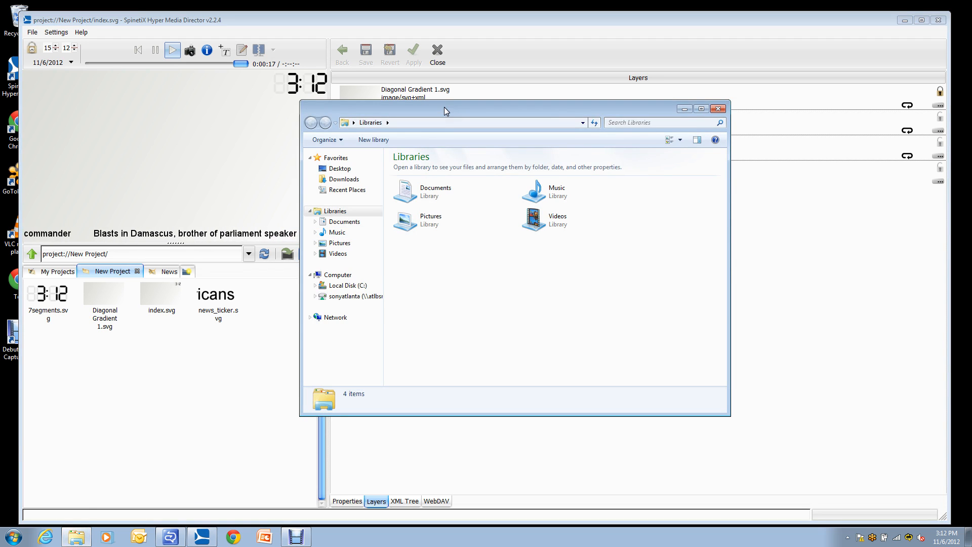
{"action": "left_click_drag", "start_coordinate": [444, 107], "coordinate": [491, 110]}
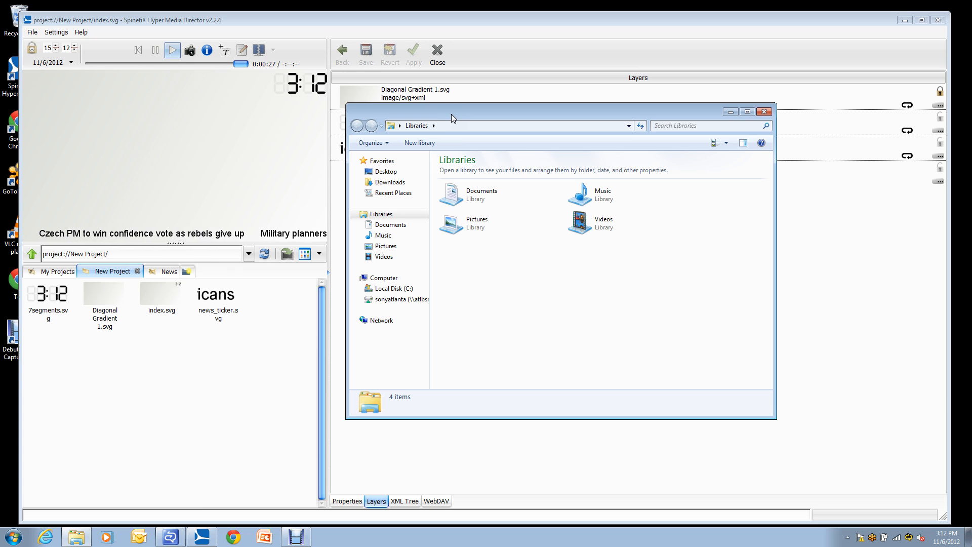
{"action": "left_click_drag", "start_coordinate": [453, 115], "coordinate": [446, 141]}
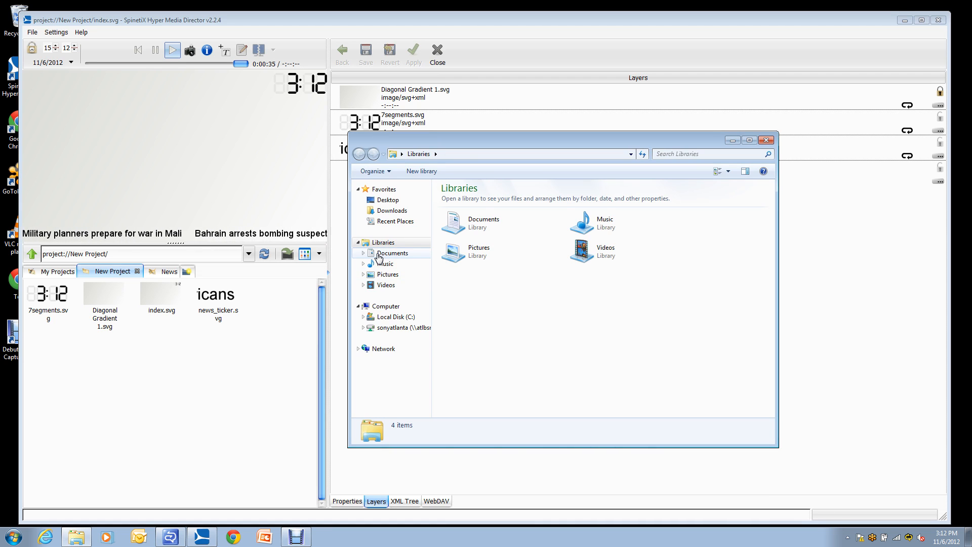
{"action": "left_click", "coordinate": [377, 254]}
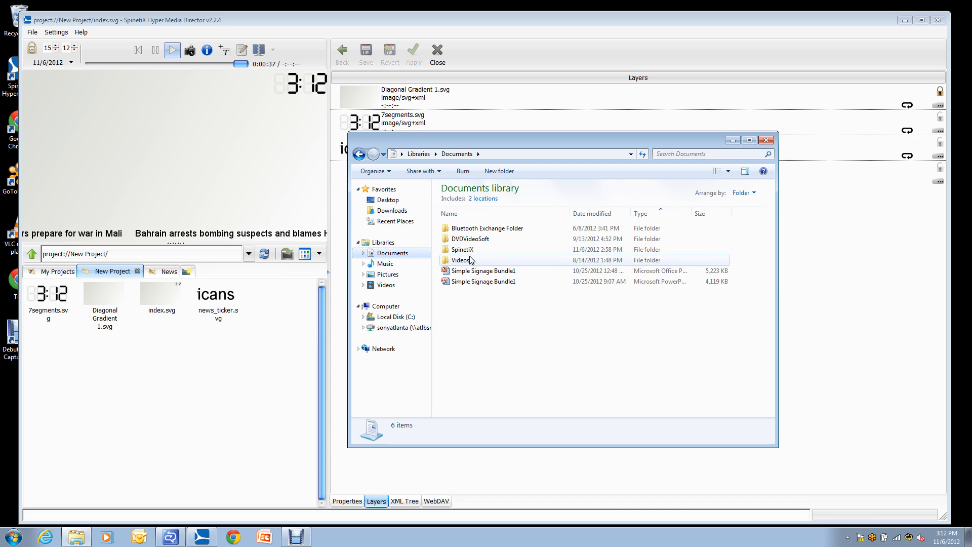
{"action": "double_click", "coordinate": [461, 261]}
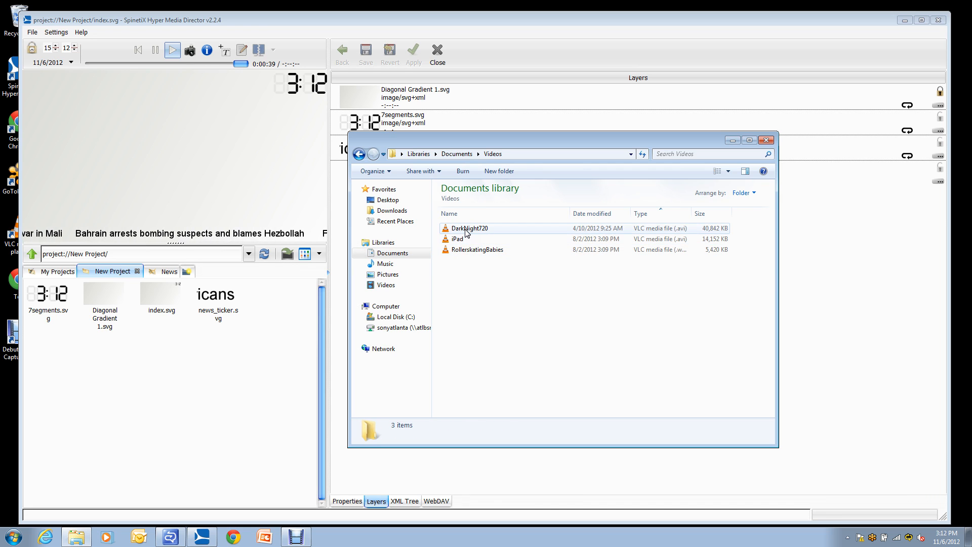
{"action": "left_click", "coordinate": [465, 230]}
{"action": "left_click", "coordinate": [465, 250], "text": "shift"}
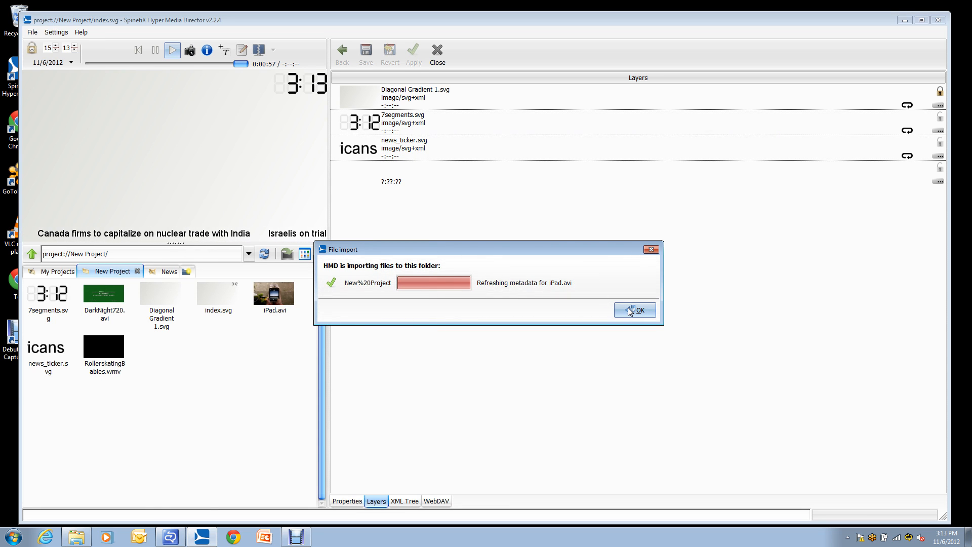
{"action": "left_click", "coordinate": [632, 310]}
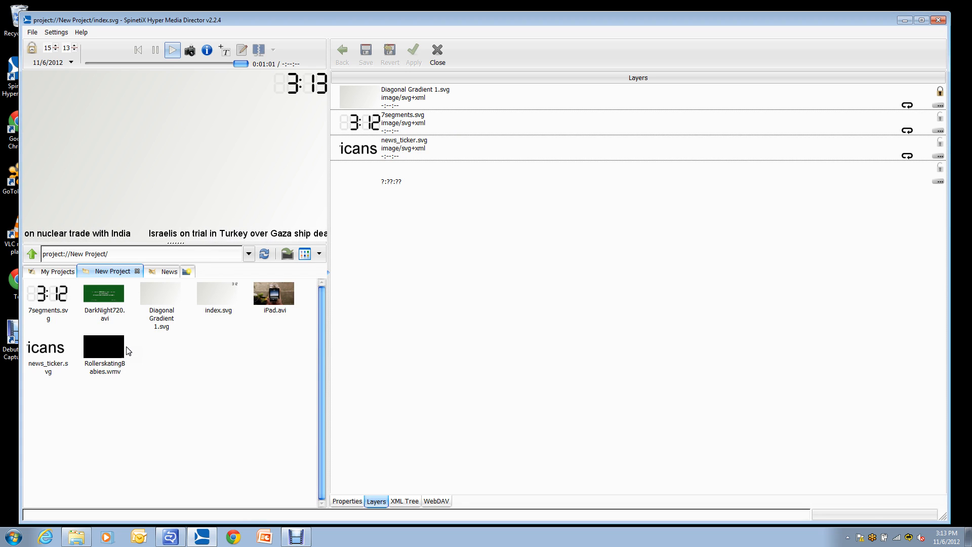
Step: Add DarkNight720.avi as a layer of index.svg and size it to fill the area beside the clock and above the ticker
{"action": "left_click_drag", "start_coordinate": [115, 303], "coordinate": [423, 187]}
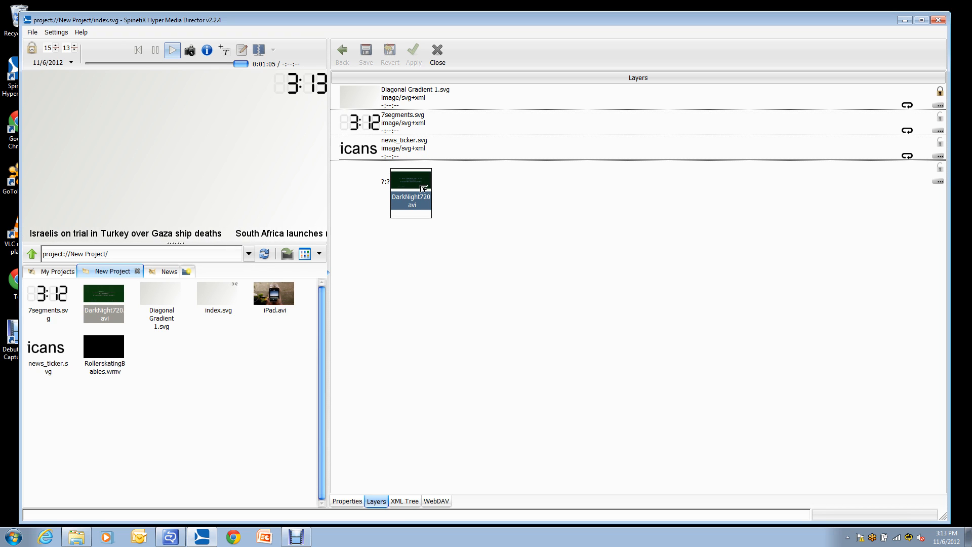
{"action": "left_click_drag", "start_coordinate": [423, 188], "coordinate": [421, 182]}
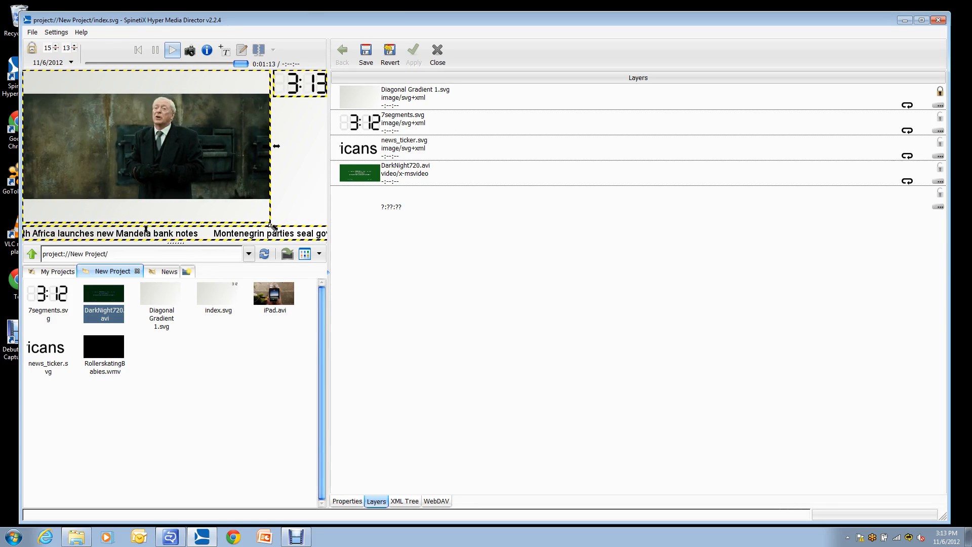
{"action": "left_click_drag", "start_coordinate": [272, 228], "coordinate": [275, 230]}
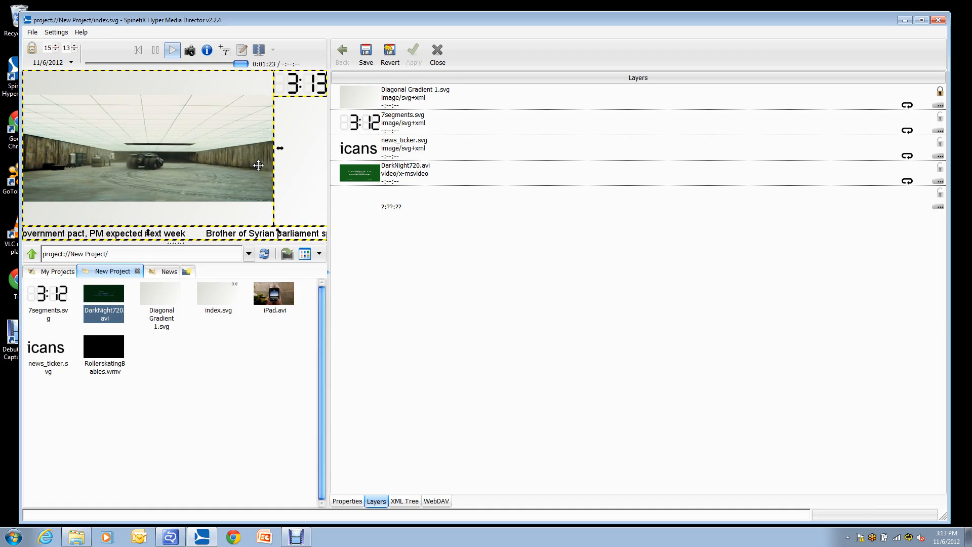
Step: Turn off Preserve aspect ratio for the DarkNight720.avi layer and turn it back on
{"action": "right_click", "coordinate": [106, 158]}
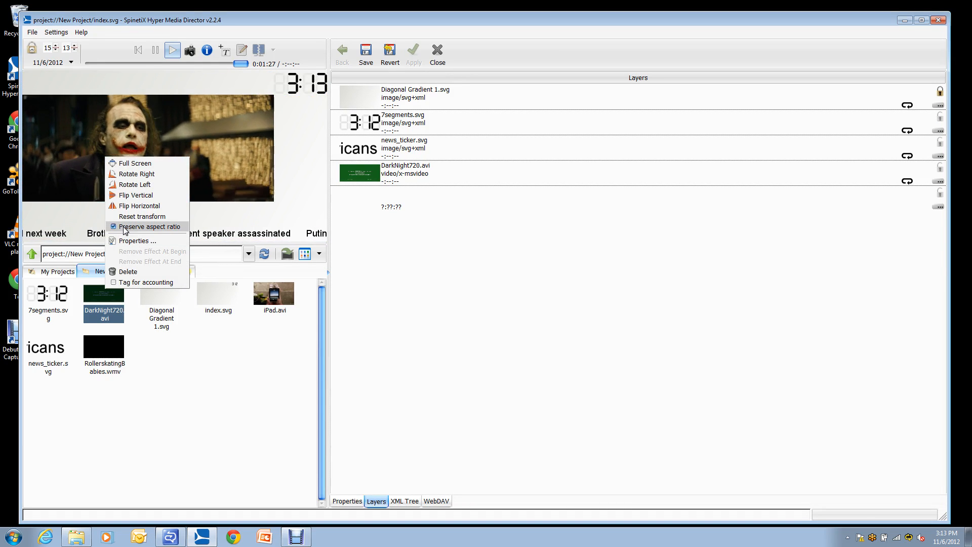
{"action": "left_click", "coordinate": [125, 226]}
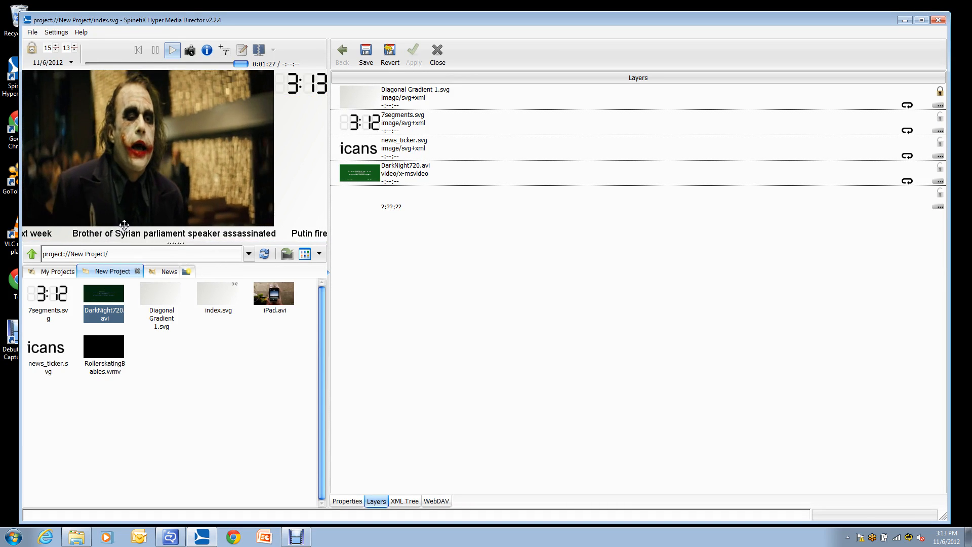
{"action": "right_click", "coordinate": [183, 163]}
{"action": "left_click", "coordinate": [190, 238]}
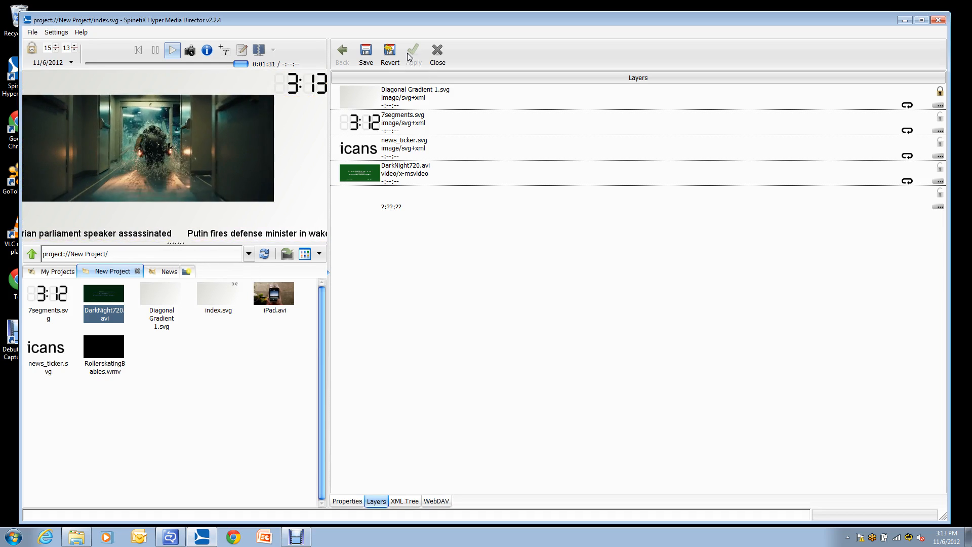
Step: Save index.svg and shrink the DarkNight720.avi layer to about a third of the canvas width in the canvas's upper-left corner
{"action": "left_click", "coordinate": [365, 50]}
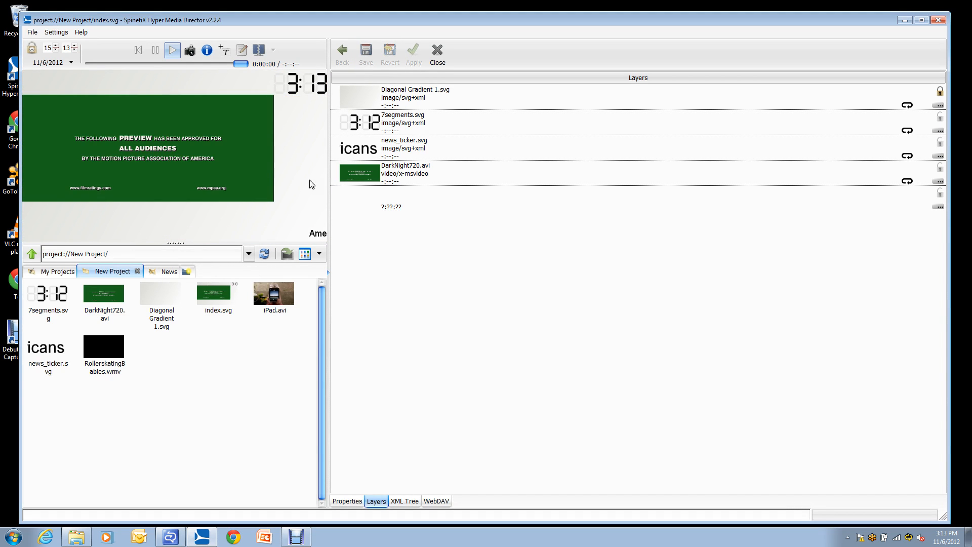
{"action": "left_click_drag", "start_coordinate": [277, 230], "coordinate": [133, 139]}
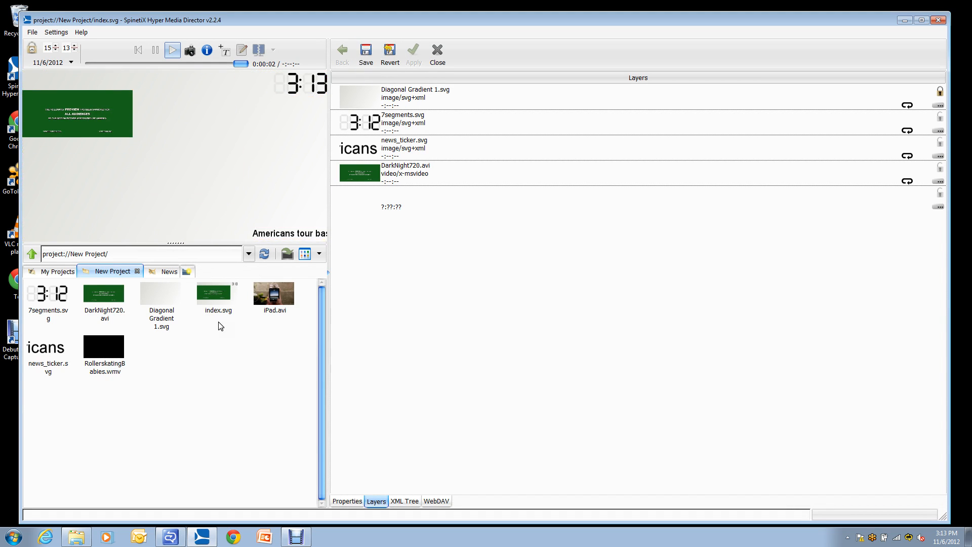
Step: Add iPad.avi as a layer, shrink it to about 30% of the canvas width and place it near the canvas center
{"action": "left_click_drag", "start_coordinate": [268, 302], "coordinate": [397, 212]}
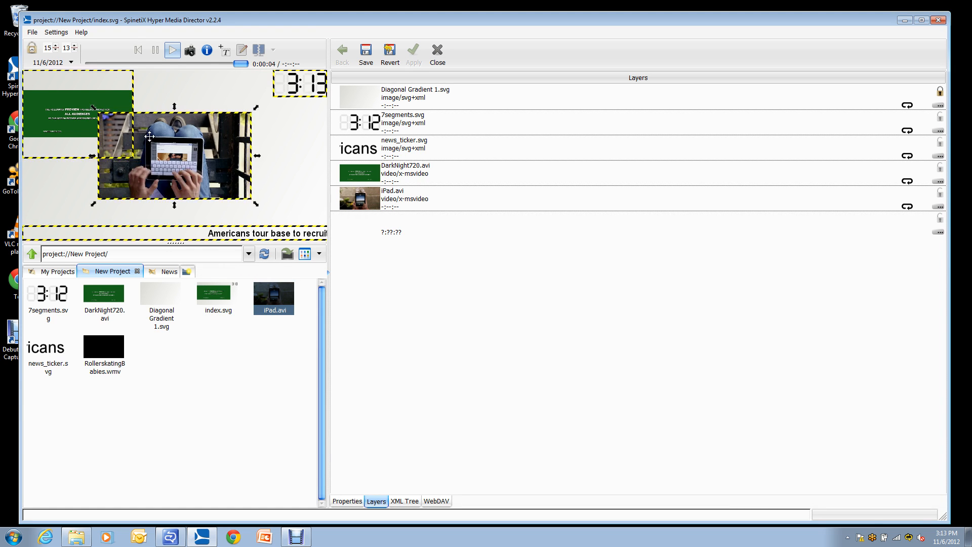
{"action": "left_click_drag", "start_coordinate": [183, 117], "coordinate": [195, 155]}
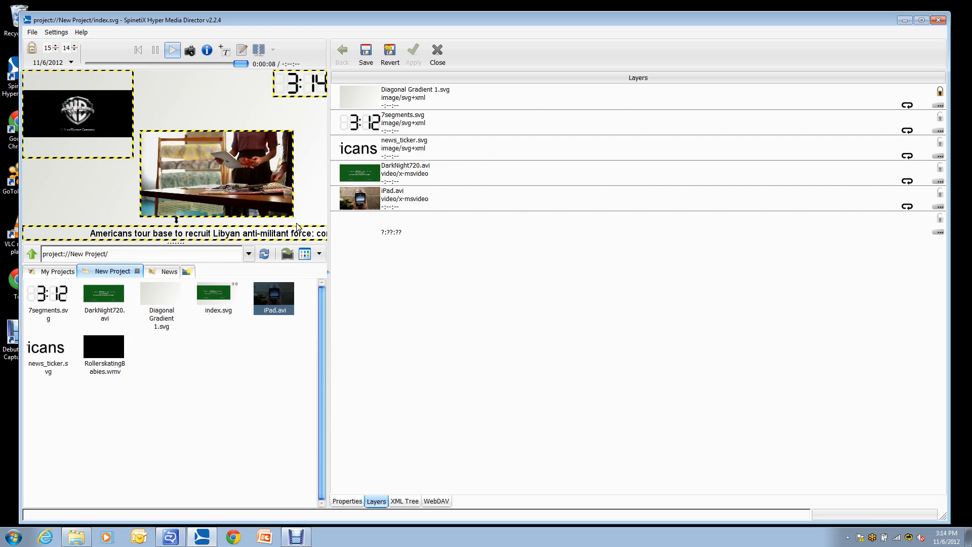
{"action": "left_click_drag", "start_coordinate": [297, 220], "coordinate": [235, 192]}
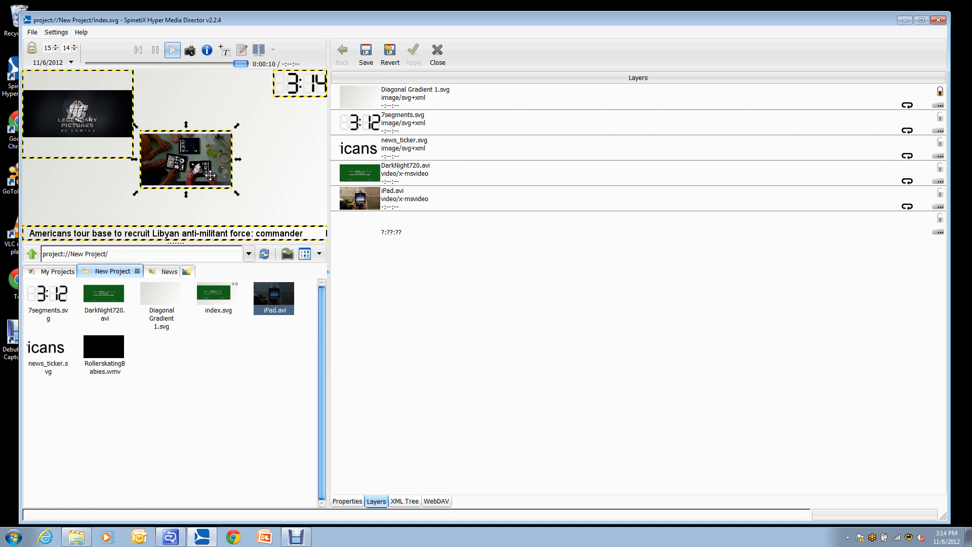
{"action": "left_click_drag", "start_coordinate": [192, 169], "coordinate": [204, 149]}
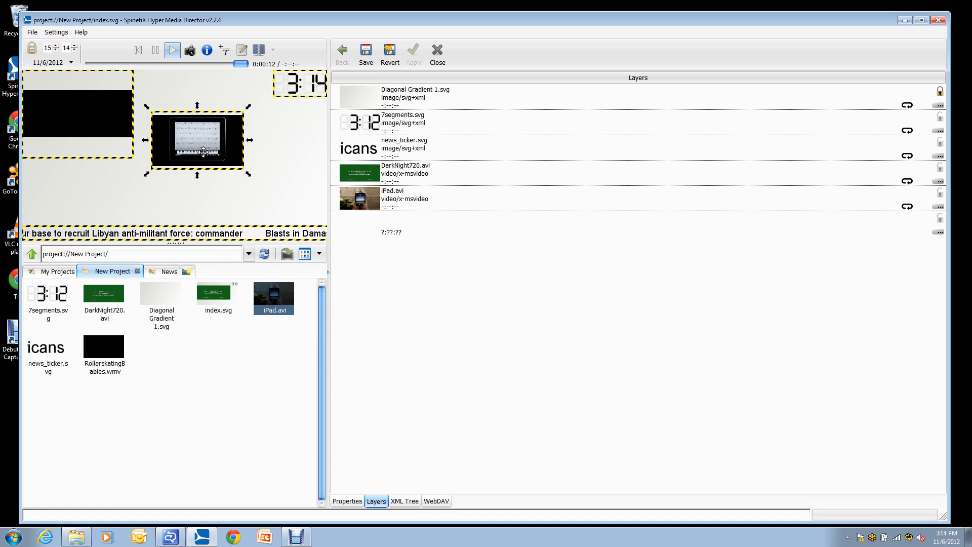
Step: Delete the DarkNight720.avi and iPad.avi layers from index.svg
{"action": "right_click", "coordinate": [378, 177]}
{"action": "left_click", "coordinate": [383, 201]}
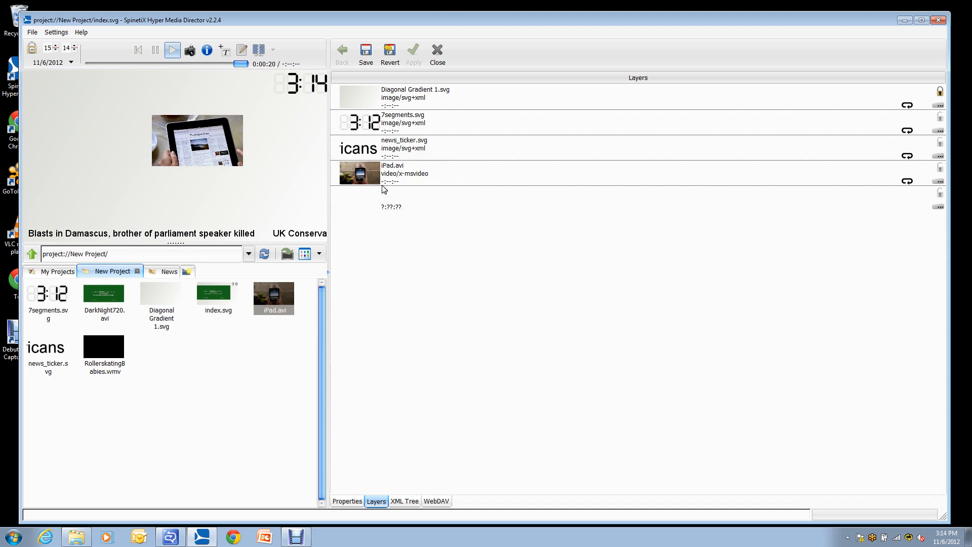
{"action": "right_click", "coordinate": [381, 172]}
{"action": "left_click", "coordinate": [393, 175]}
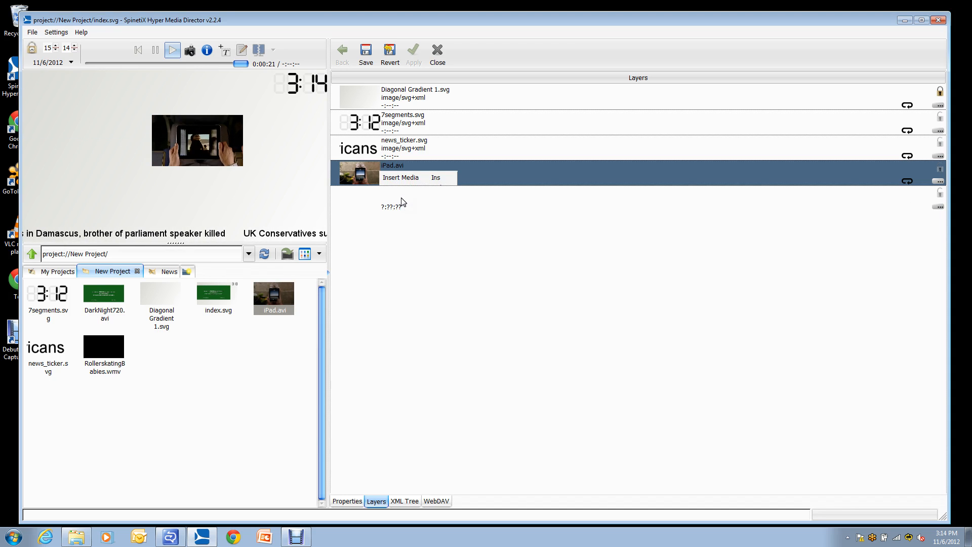
Step: Create a playlist named Playlist.svg in the New Project folder
{"action": "right_click", "coordinate": [160, 345]}
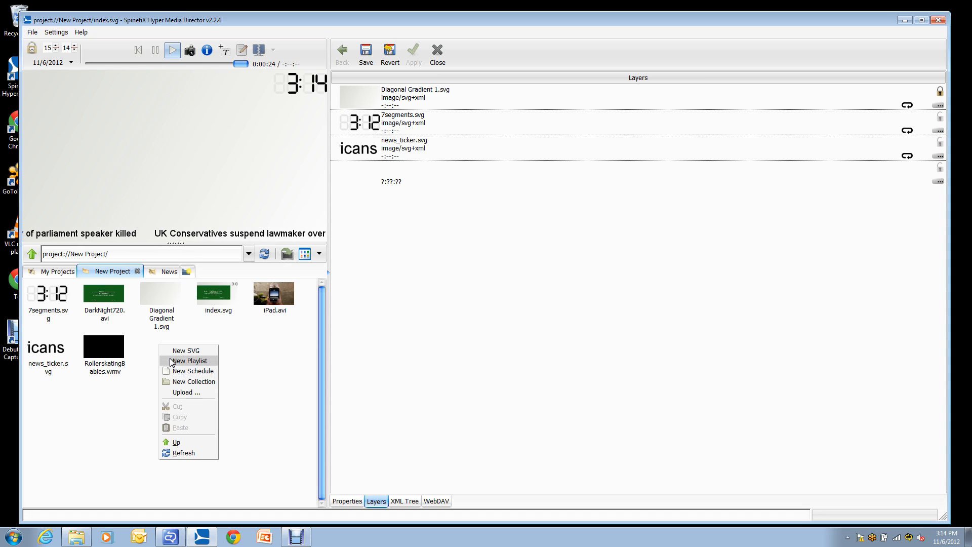
{"action": "left_click", "coordinate": [171, 361]}
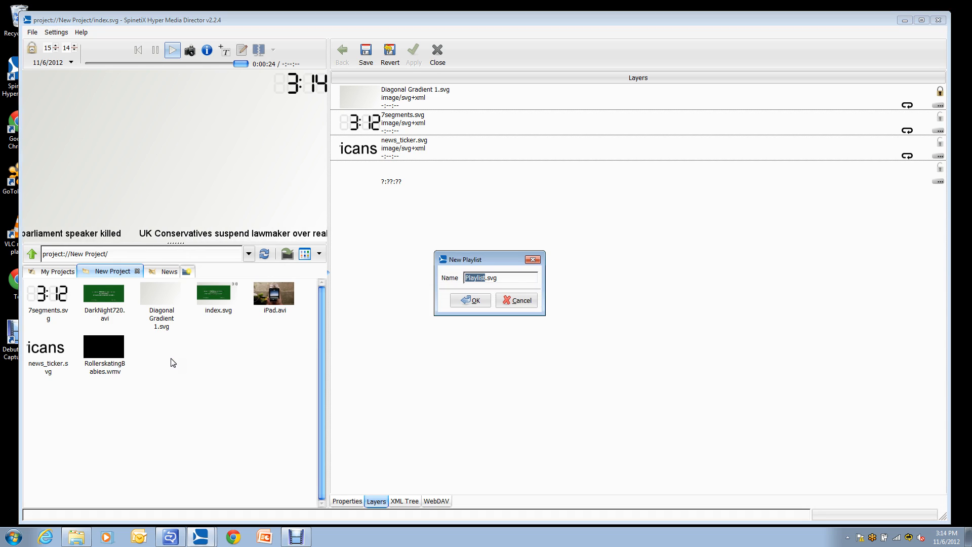
{"action": "left_click", "coordinate": [457, 302]}
Step: Add Playlist.svg as a layer of index.svg, size it to fill the area beside the clock and above the ticker, and save
{"action": "left_click_drag", "start_coordinate": [110, 352], "coordinate": [379, 210]}
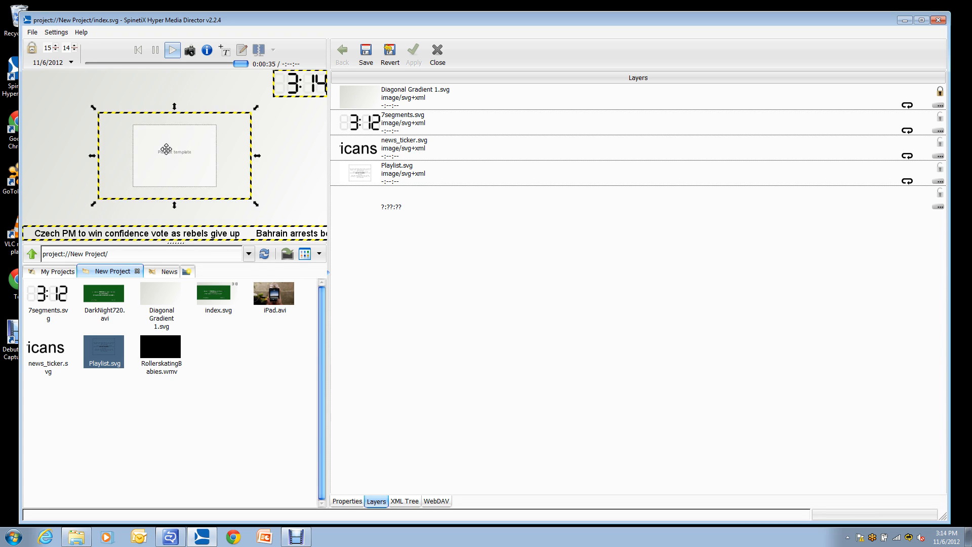
{"action": "left_click_drag", "start_coordinate": [187, 154], "coordinate": [127, 119]}
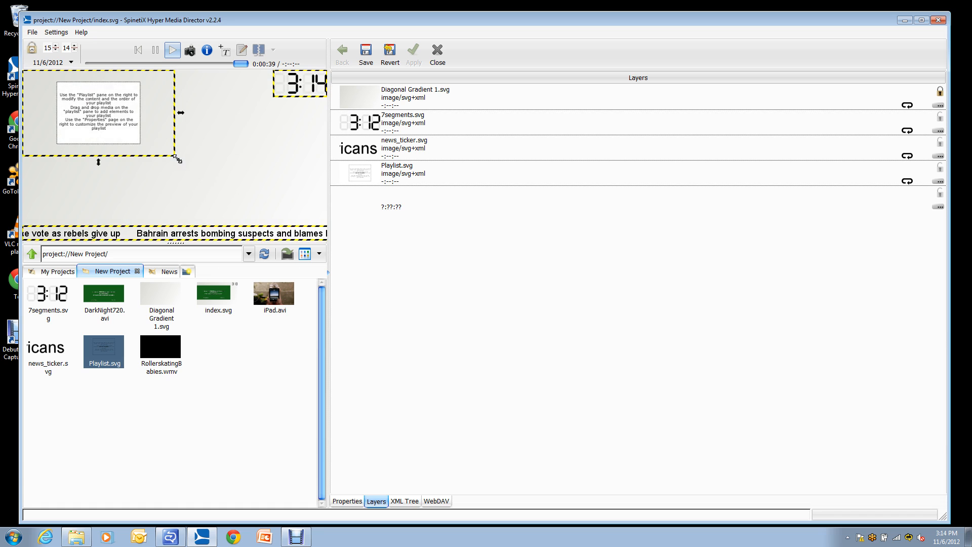
{"action": "left_click_drag", "start_coordinate": [175, 155], "coordinate": [276, 229]}
{"action": "left_click", "coordinate": [365, 53]}
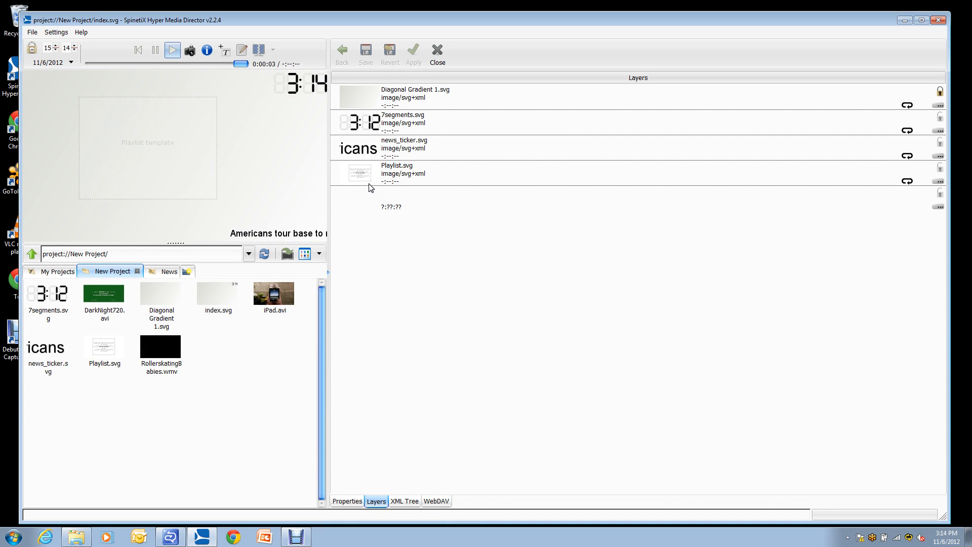
Step: Fill Playlist.svg with DarkNight720.avi, RollerskatingBabies.wmv and iPad.avi in that order, apply the change and return to index.svg
{"action": "double_click", "coordinate": [395, 174]}
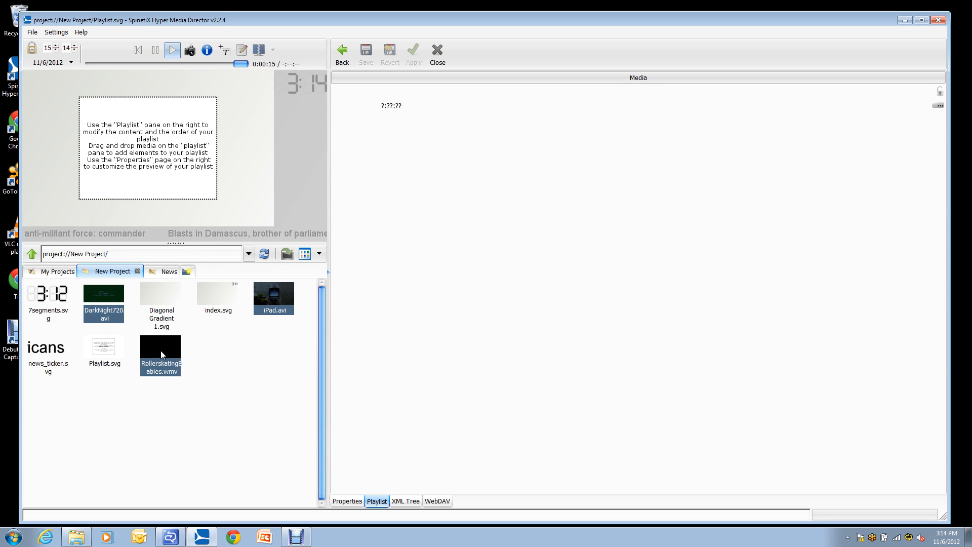
{"action": "left_click_drag", "start_coordinate": [157, 352], "coordinate": [427, 154]}
{"action": "left_click_drag", "start_coordinate": [396, 97], "coordinate": [386, 154]}
{"action": "mouse_move", "coordinate": [390, 97]}
{"action": "left_mouse_down"}
{"action": "mouse_move", "coordinate": [404, 133]}
{"action": "mouse_move", "coordinate": [403, 91]}
{"action": "left_mouse_up"}
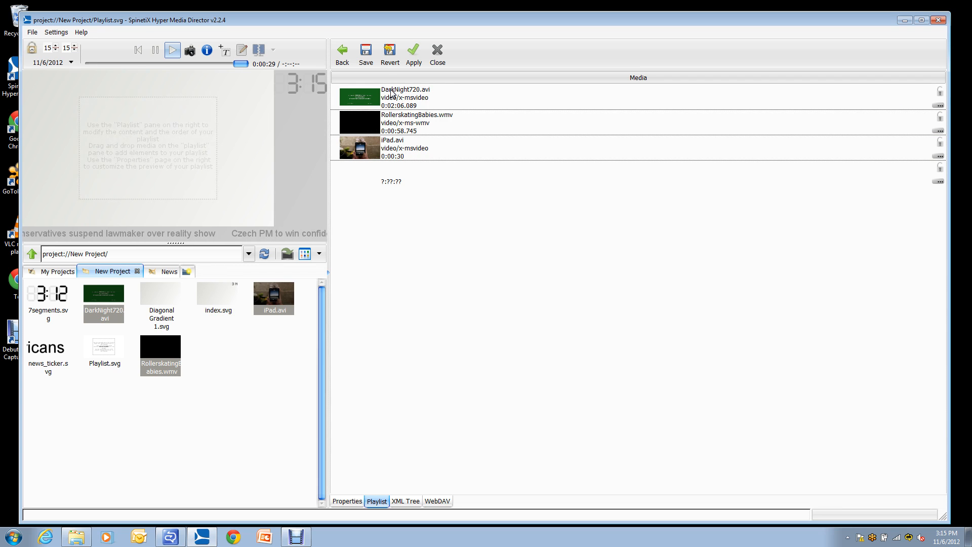
{"action": "left_click", "coordinate": [413, 56]}
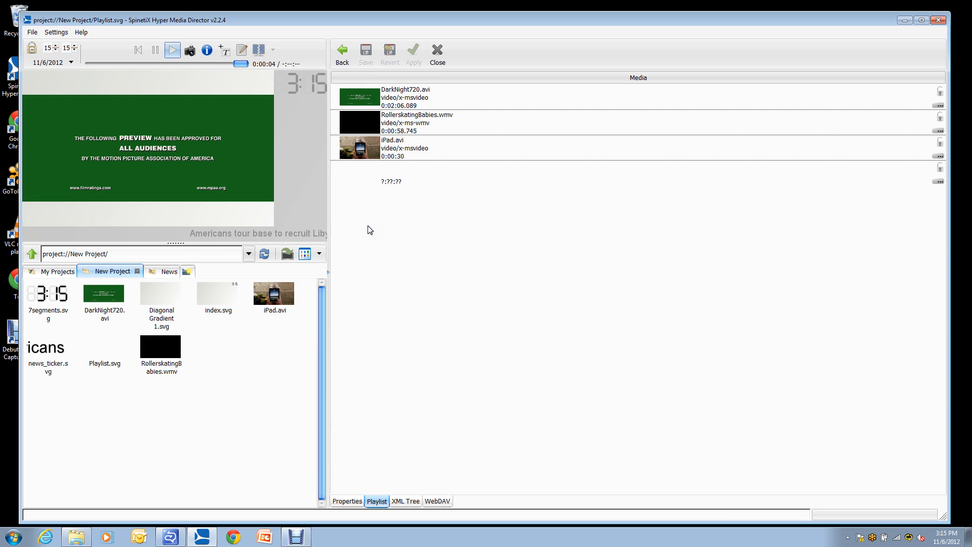
{"action": "left_click", "coordinate": [340, 53]}
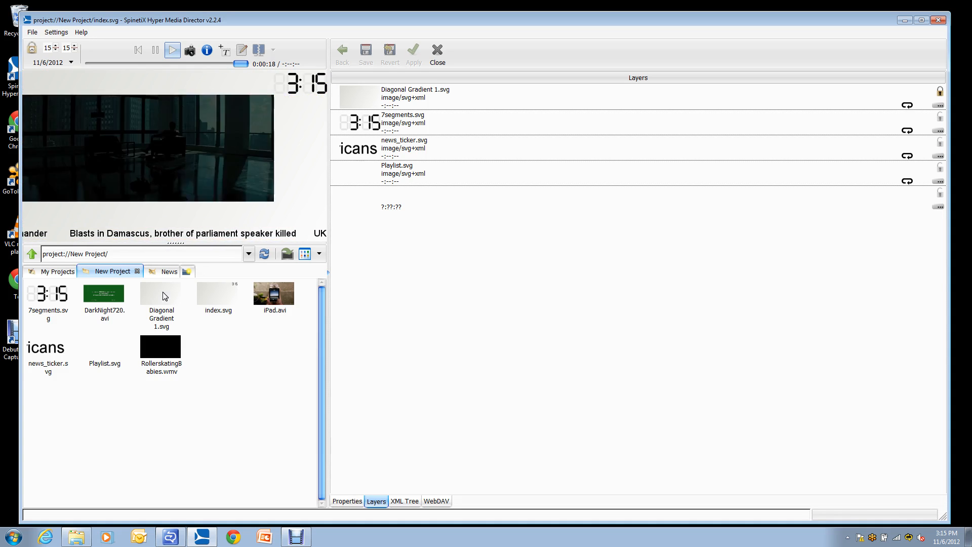
Step: Close the News and New Project browser views and open the Citizens group of My Devices in a new one
{"action": "left_click", "coordinate": [166, 272]}
{"action": "left_click", "coordinate": [174, 271]}
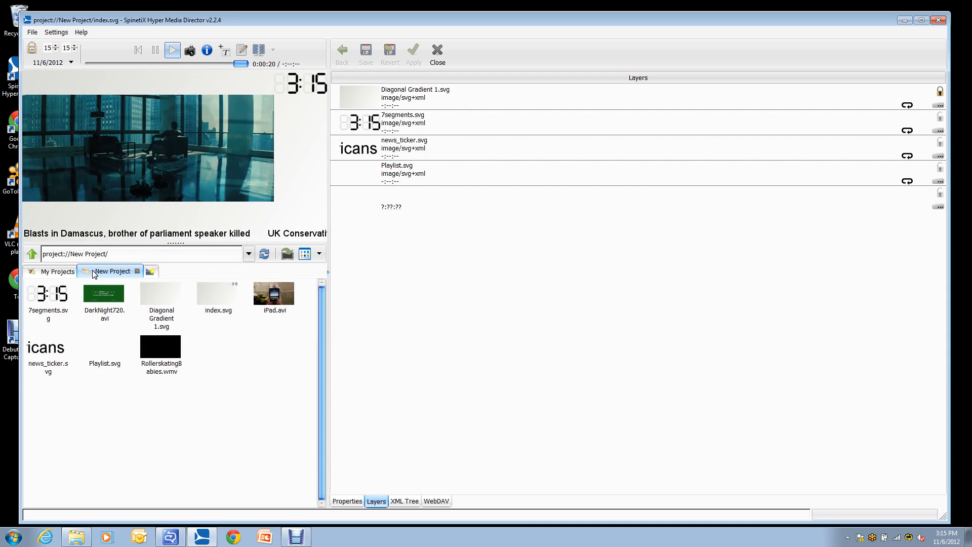
{"action": "left_click", "coordinate": [140, 271]}
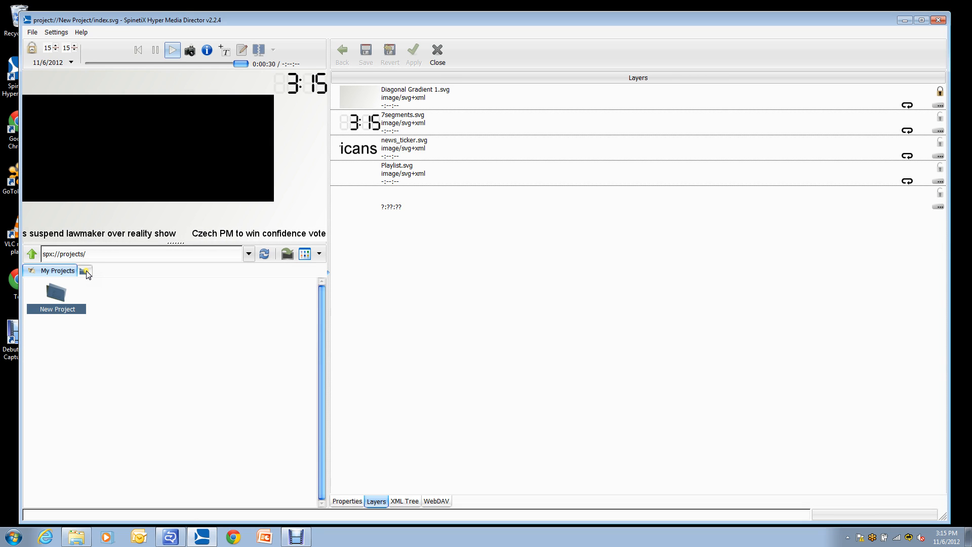
{"action": "left_click", "coordinate": [86, 269]}
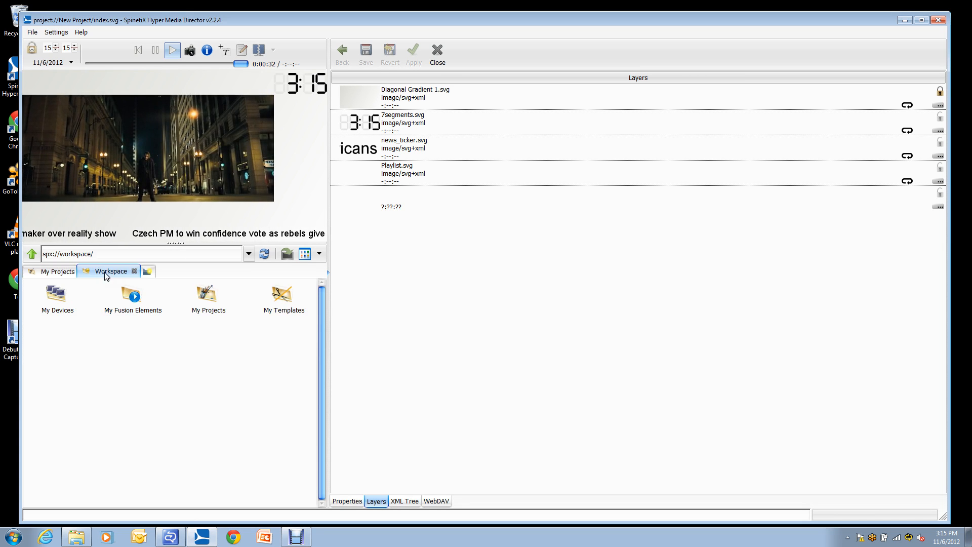
{"action": "double_click", "coordinate": [54, 294]}
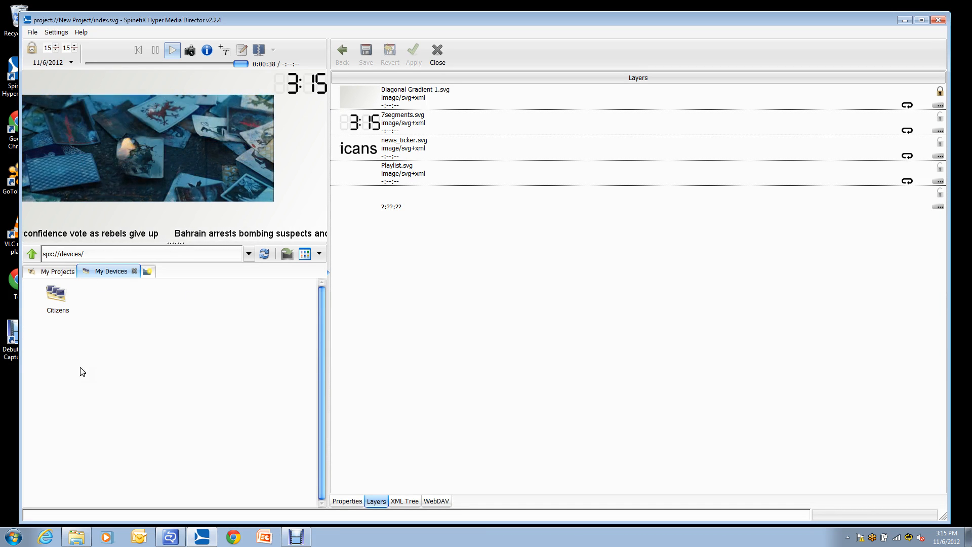
{"action": "double_click", "coordinate": [56, 295]}
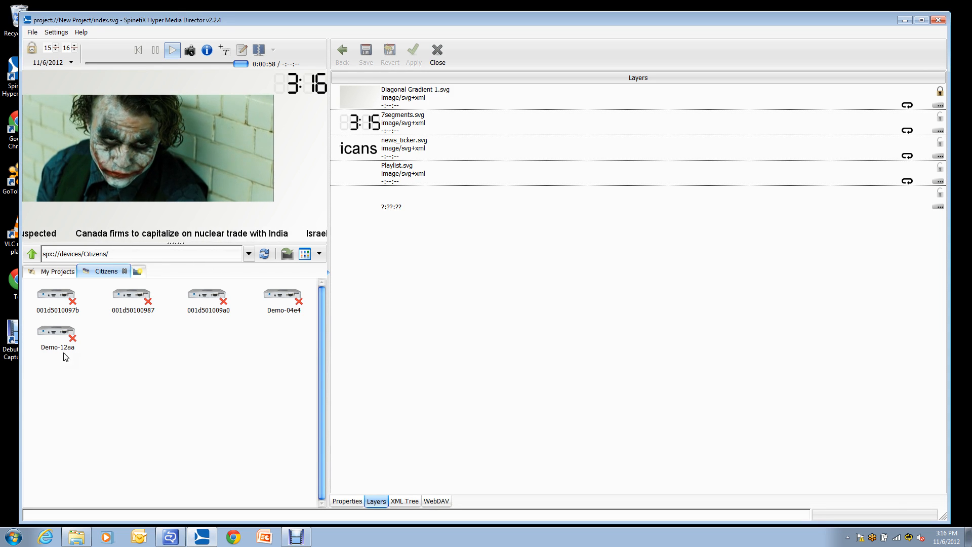
{"action": "left_click", "coordinate": [68, 298]}
{"action": "left_click", "coordinate": [145, 299]}
{"action": "key", "text": "Right"}
{"action": "key", "text": "Right"}
{"action": "key", "text": "Right"}
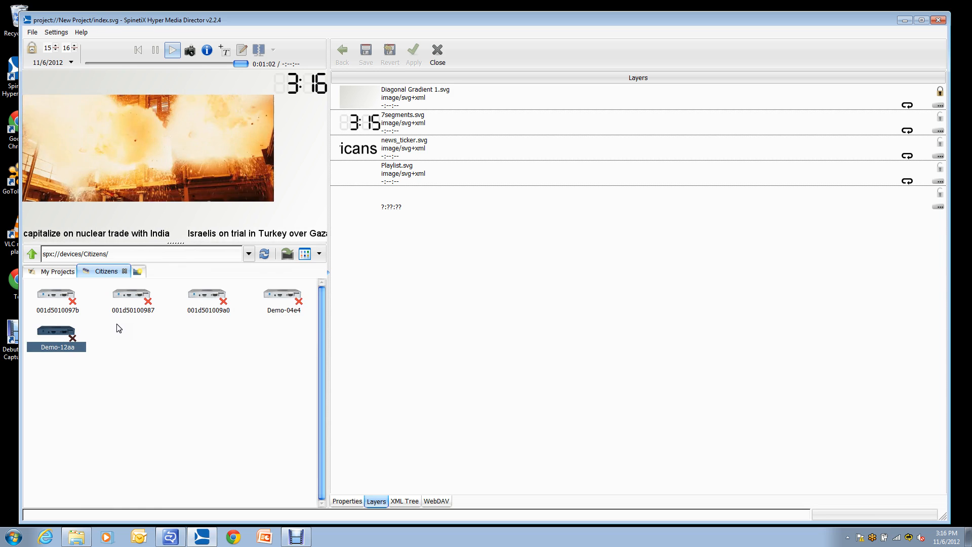
{"action": "left_click", "coordinate": [136, 345]}
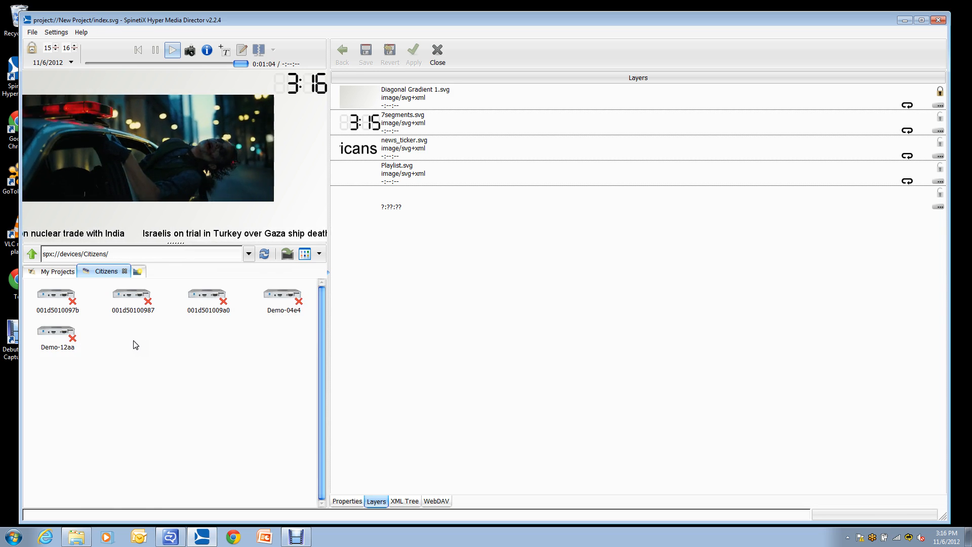
Step: Try to publish New Project to the device 001d501009a0 in the Citizens group and dismiss the publishing report
{"action": "left_click", "coordinate": [59, 272]}
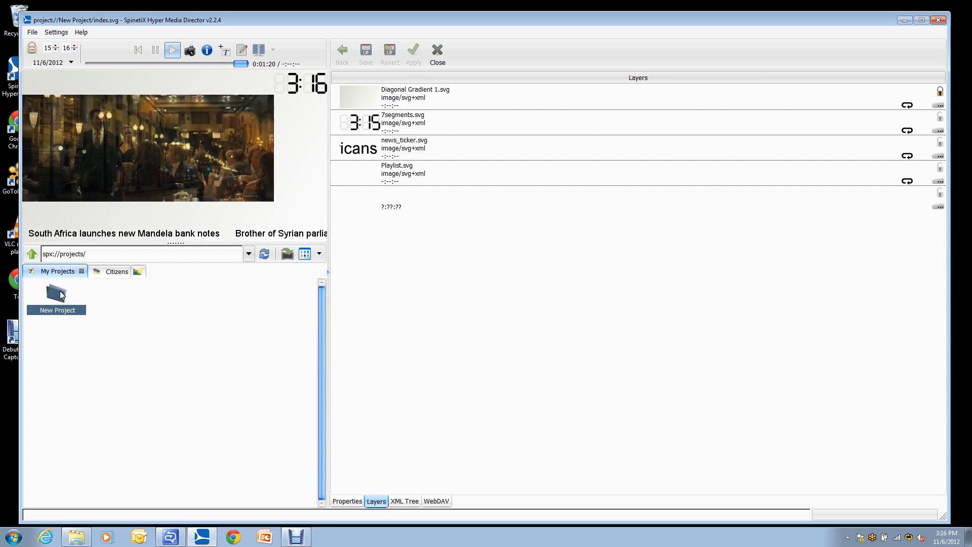
{"action": "left_click_drag", "start_coordinate": [63, 303], "coordinate": [114, 275]}
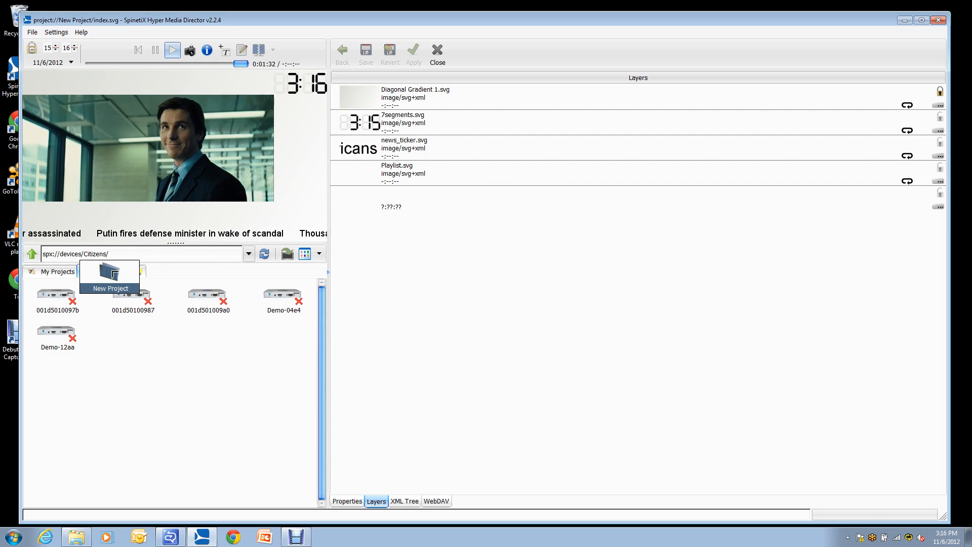
{"action": "left_click_drag", "start_coordinate": [110, 274], "coordinate": [206, 298]}
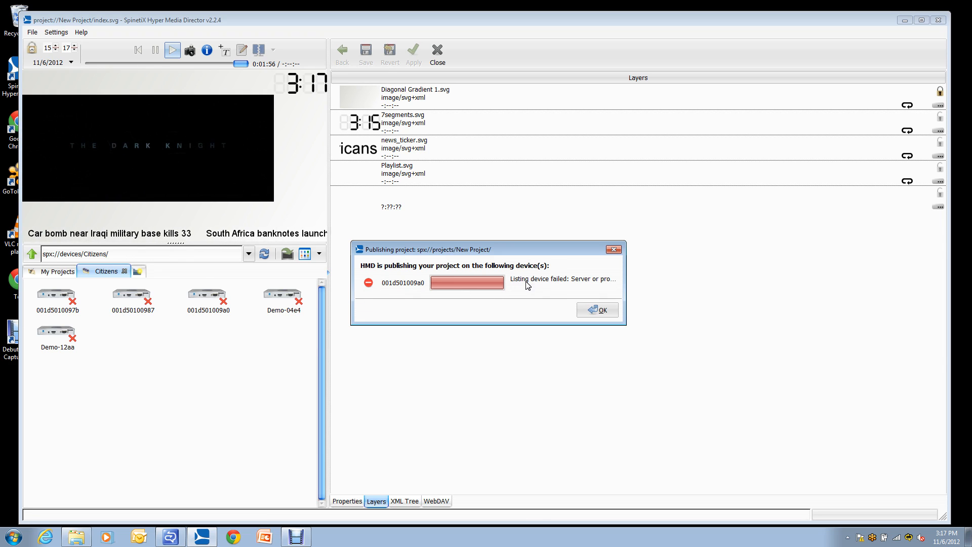
{"action": "left_click", "coordinate": [593, 309]}
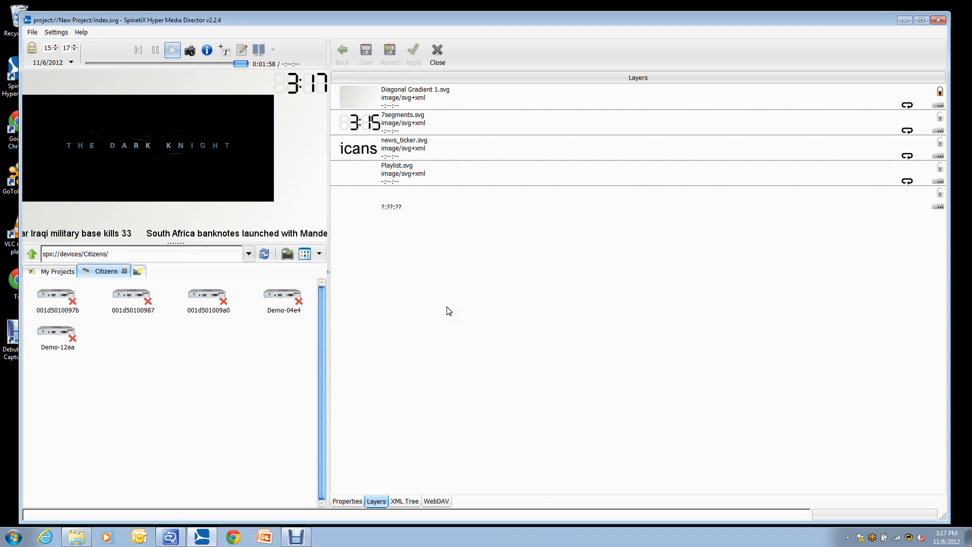